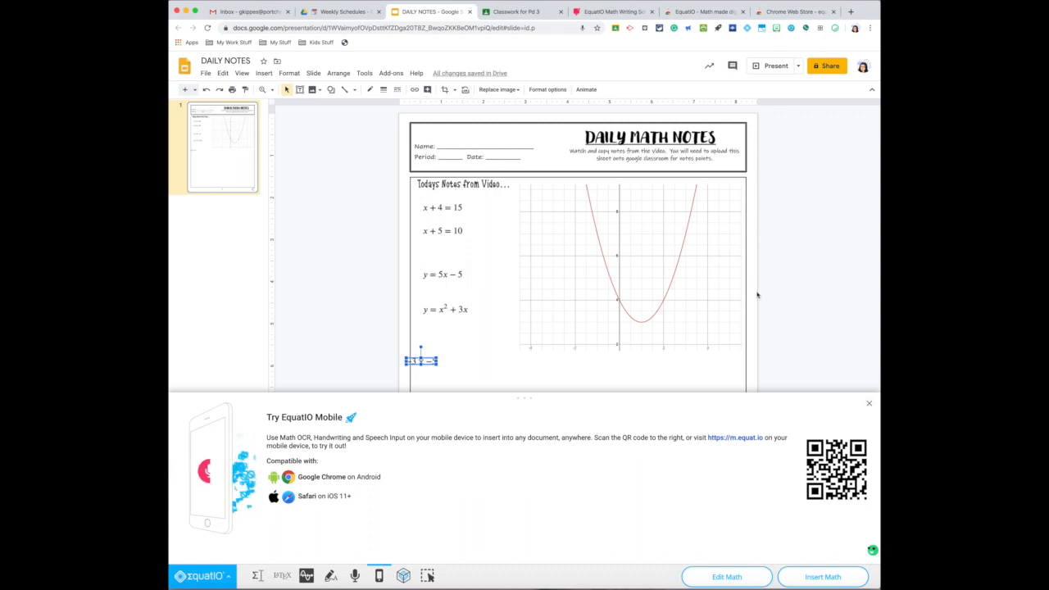
Step: Move the −3 × −5 expression to just below y = x² + 3x, undoing the accidental vertical stretch
left_click_drag(422, 358, 444, 337)
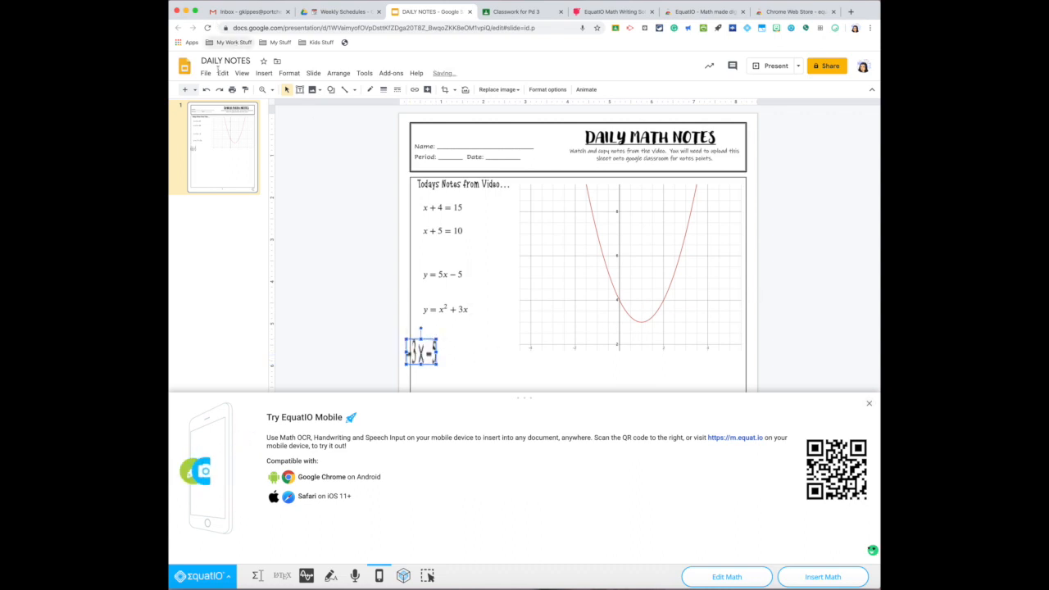
left_click(205, 90)
left_click_drag(422, 359, 446, 337)
left_click(468, 366)
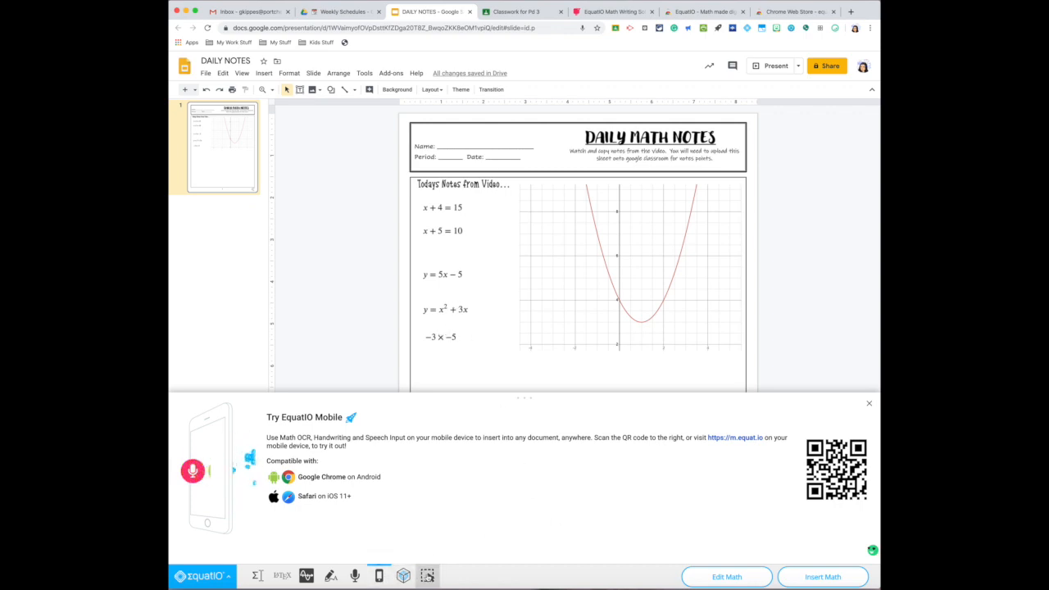
Step: Capture the equation y = 5x − 5 on the slide with the EquatIO Screenshot Reader
left_click(429, 577)
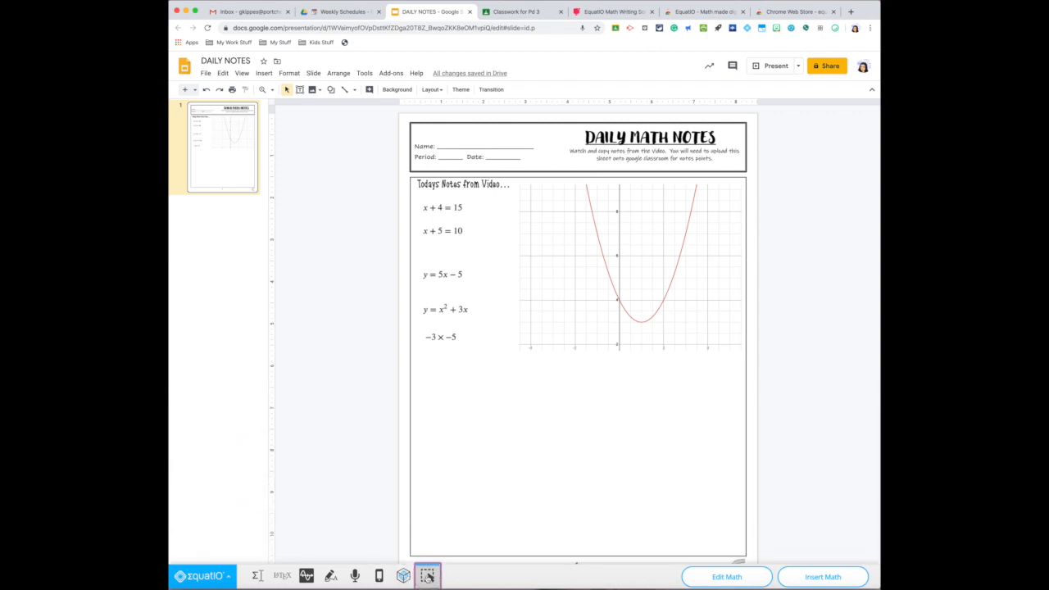
left_click_drag(419, 266, 469, 283)
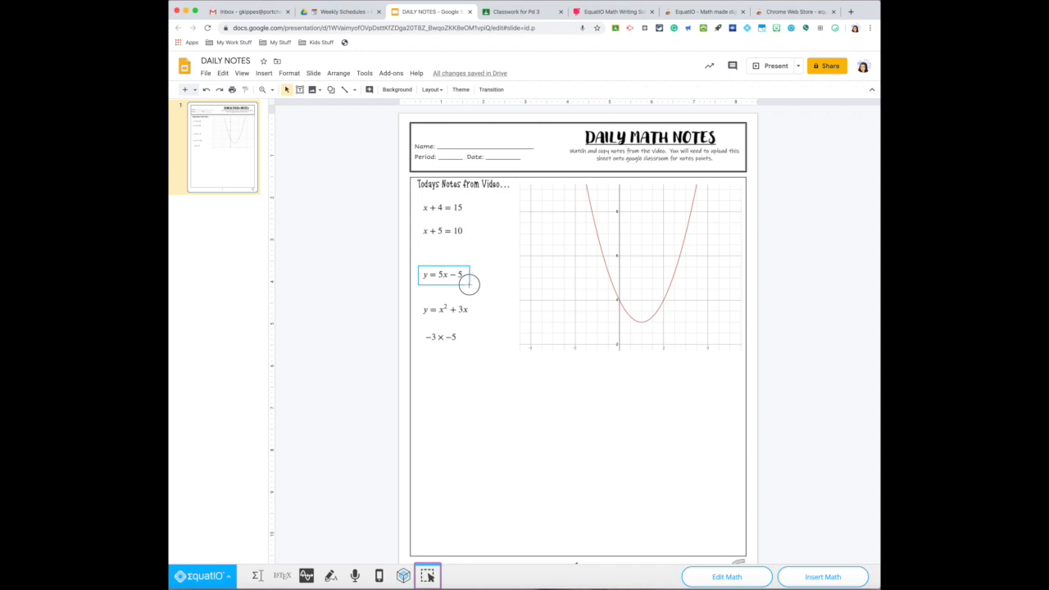
left_click_drag(469, 283, 470, 285)
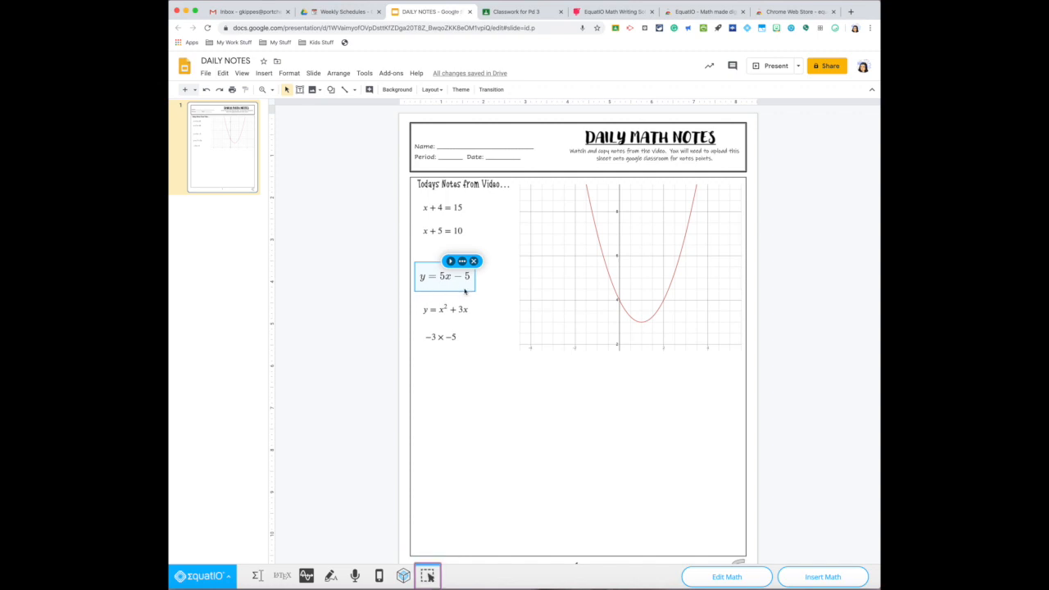
left_click(428, 577)
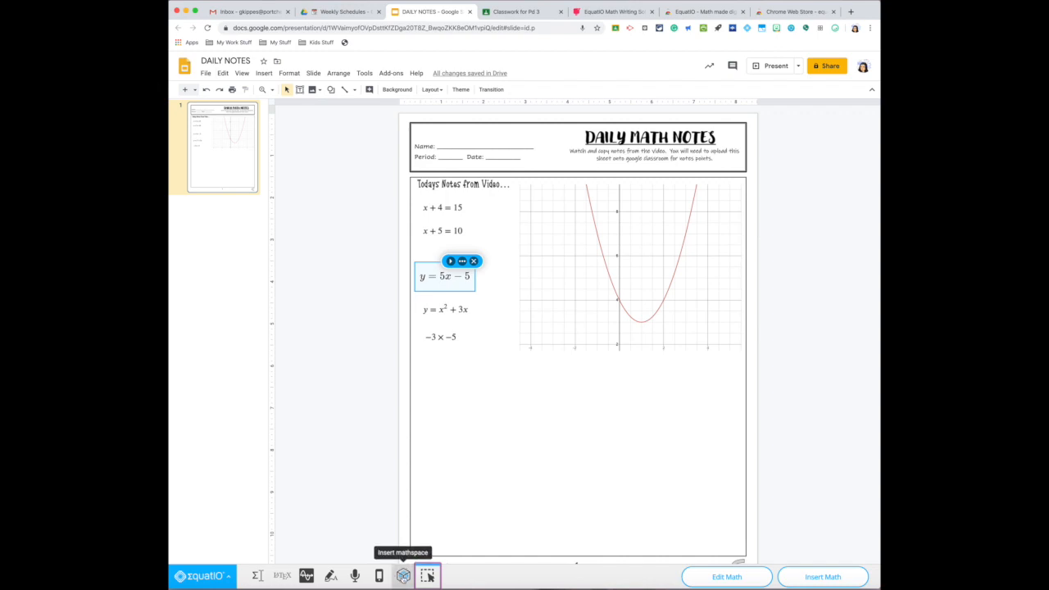
Step: Open an EquatIO mathspace and insert the expression x − 9 on its blank canvas
left_click(402, 576)
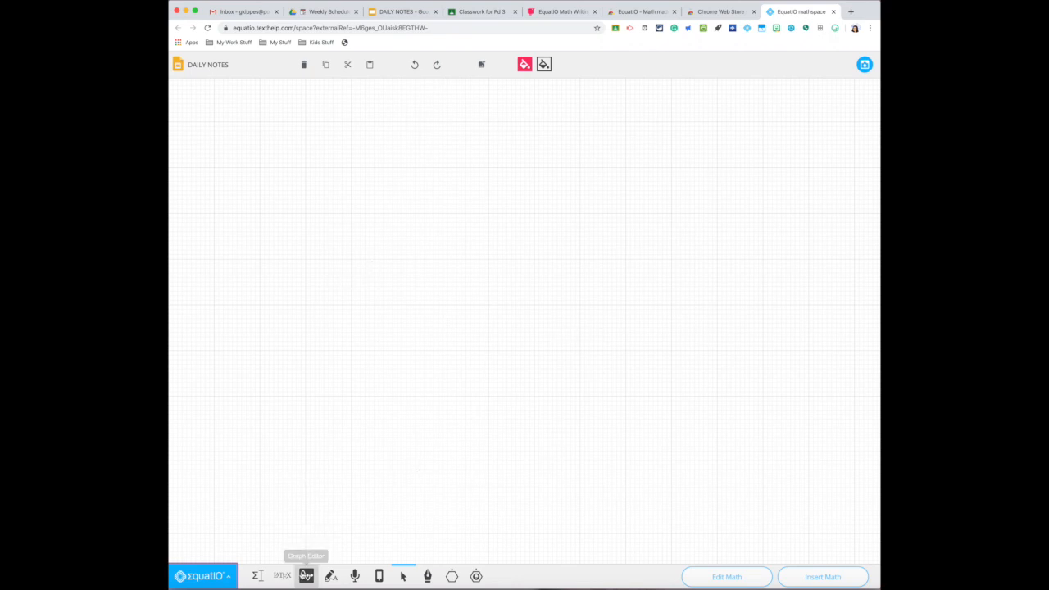
left_click(258, 577)
type("x")
type("-9")
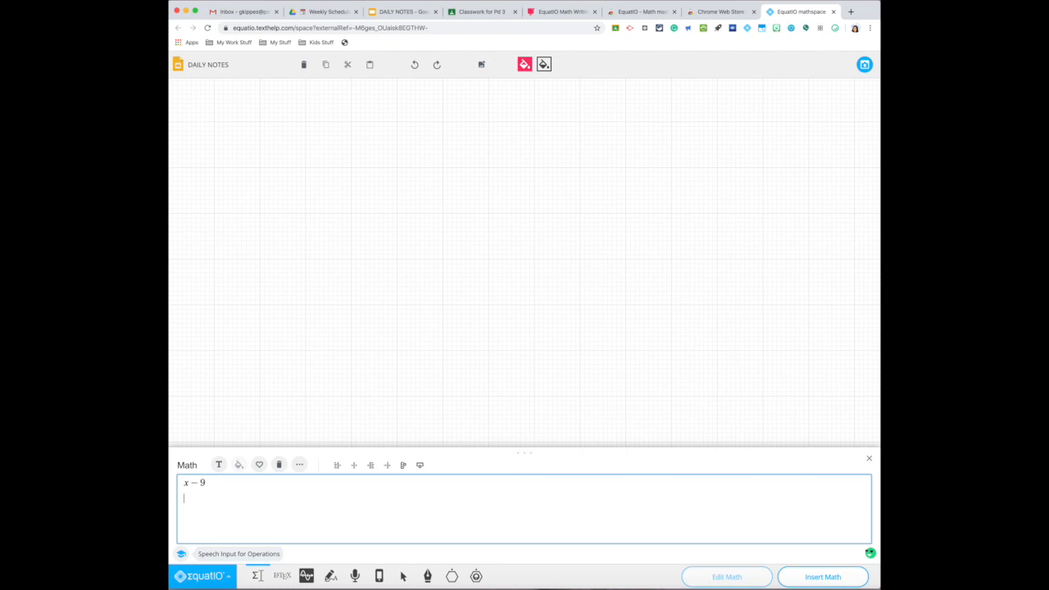
left_click(813, 575)
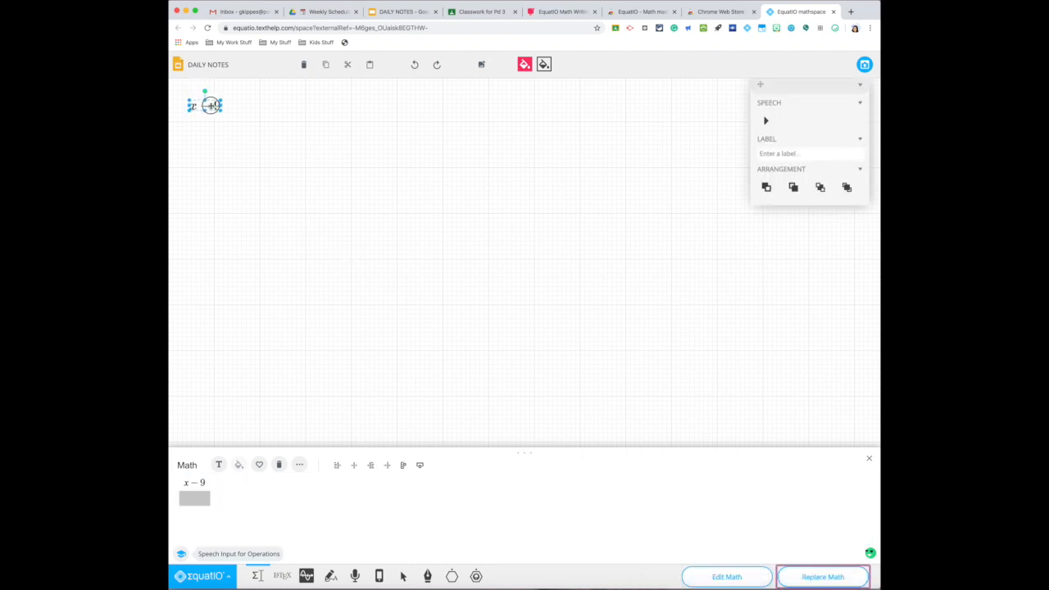
left_click(271, 178)
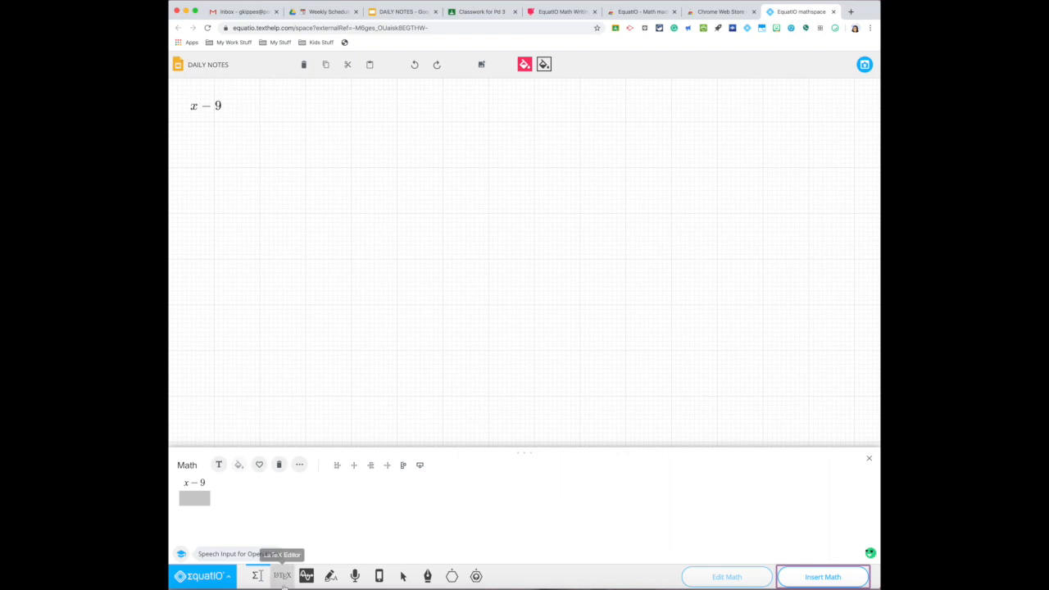
Step: Graph x + 5, insert the graph into the mathspace and place it beside the x − 9 expression
left_click(306, 575)
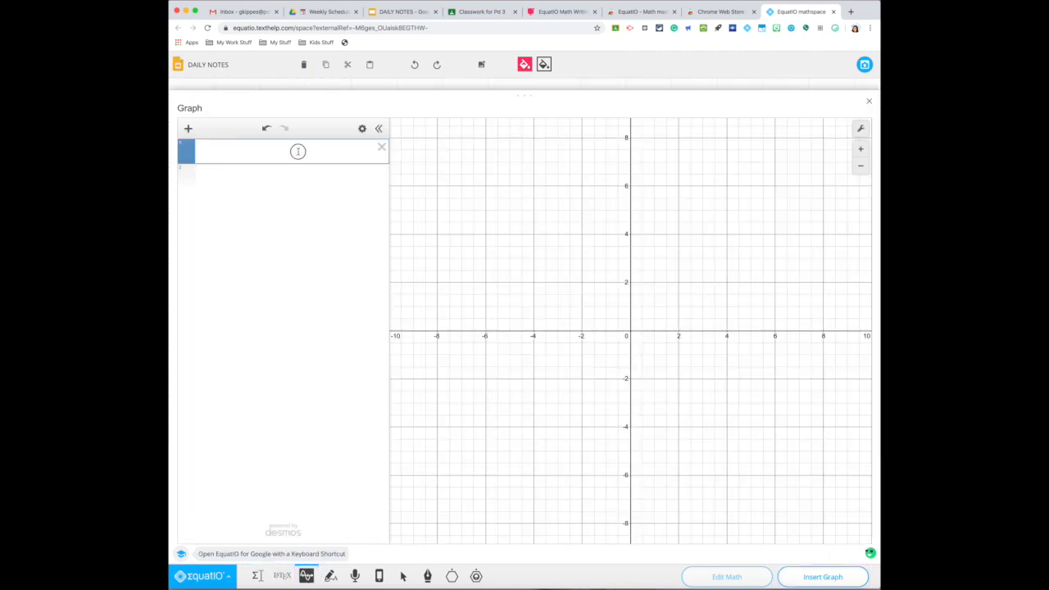
type("x+5")
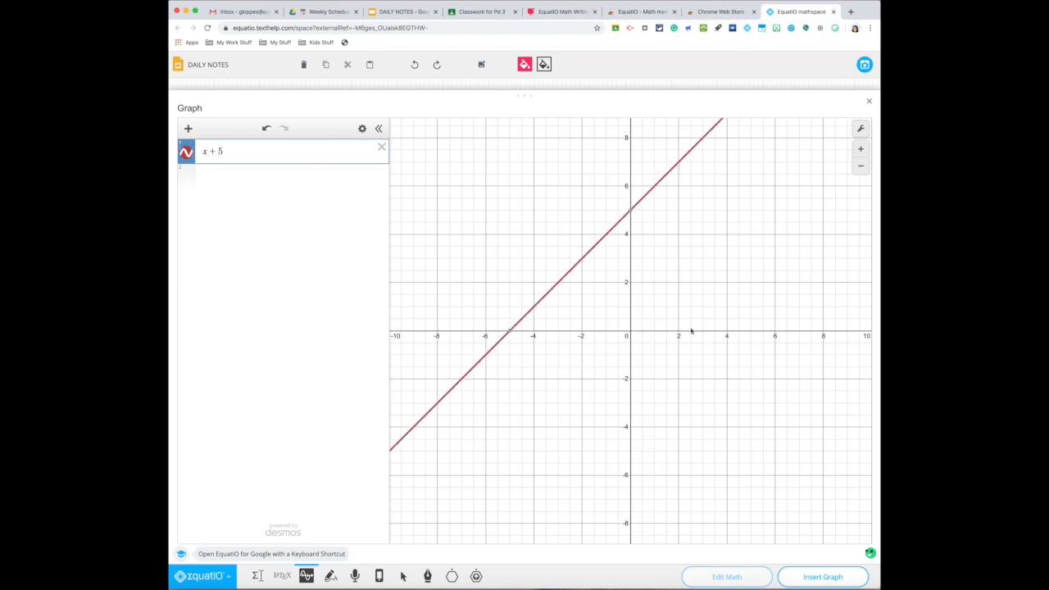
left_click(824, 577)
left_click_drag(261, 155, 362, 160)
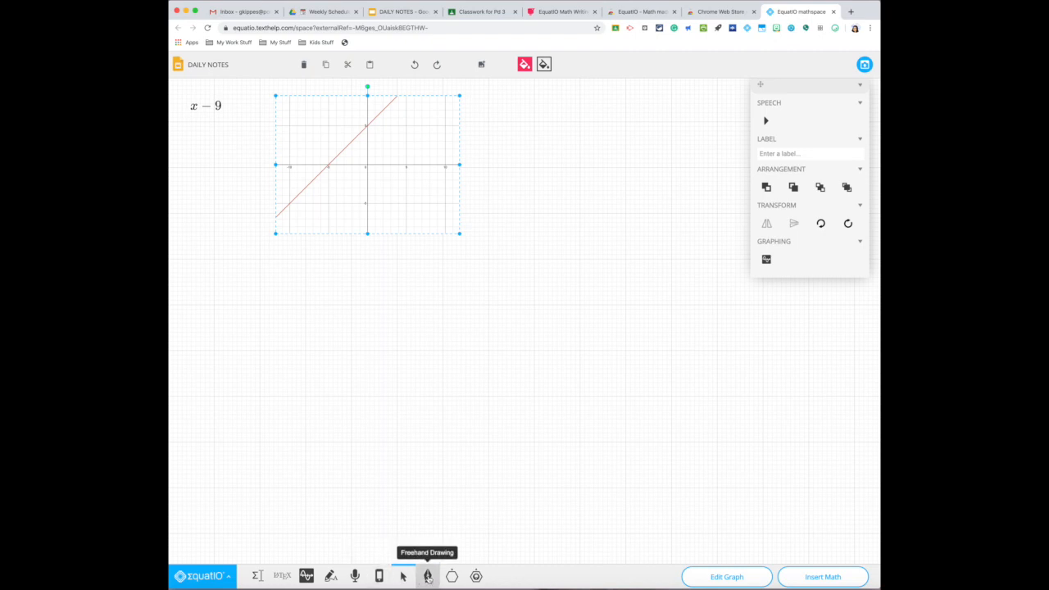
Step: Draw points and a descending arrow freehand on the x + 5 graph, starting near its y-intercept
left_click(427, 577)
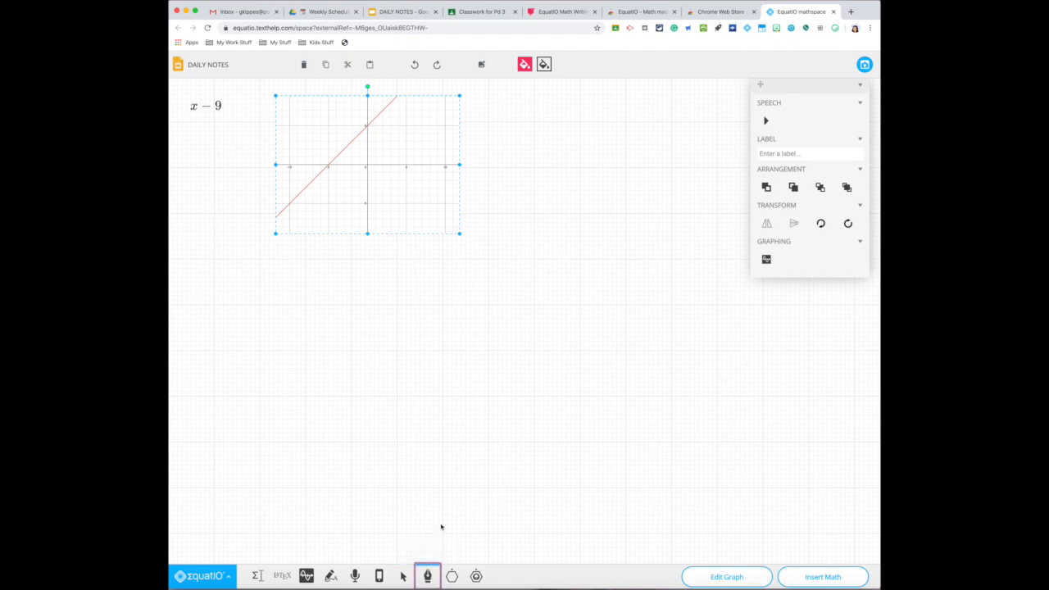
left_click(367, 127)
left_click(374, 134)
left_click(382, 141)
left_click(390, 149)
left_click_drag(361, 121, 400, 158)
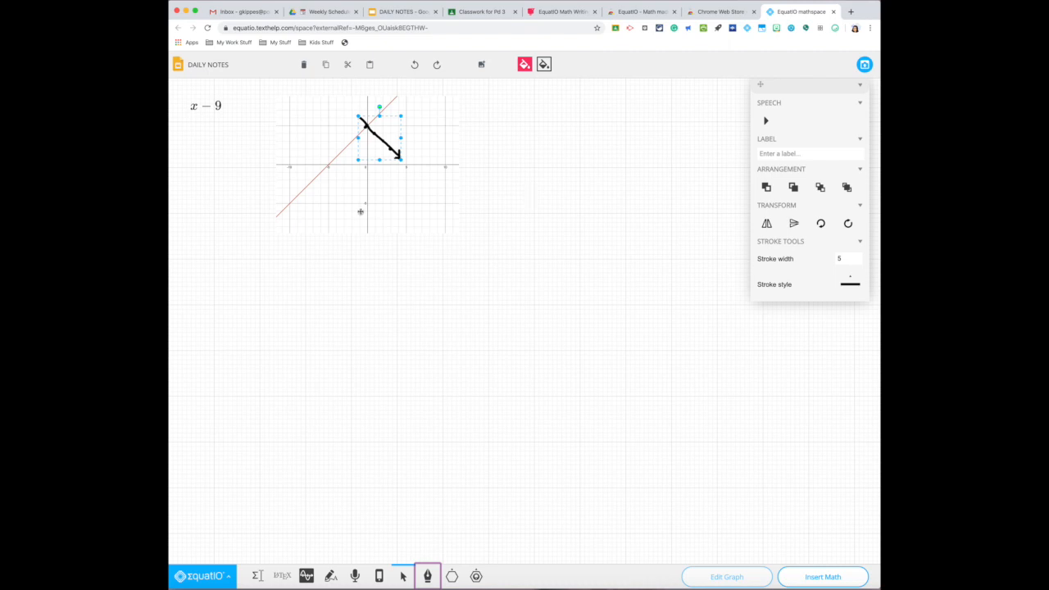
Step: Sketch a freehand right triangle with a right-angle mark below the graph
left_click(295, 356)
mouse_move(256, 277)
left_mouse_down()
mouse_move(263, 333)
mouse_move(286, 307)
mouse_move(258, 276)
left_mouse_up()
left_click_drag(250, 318, 259, 328)
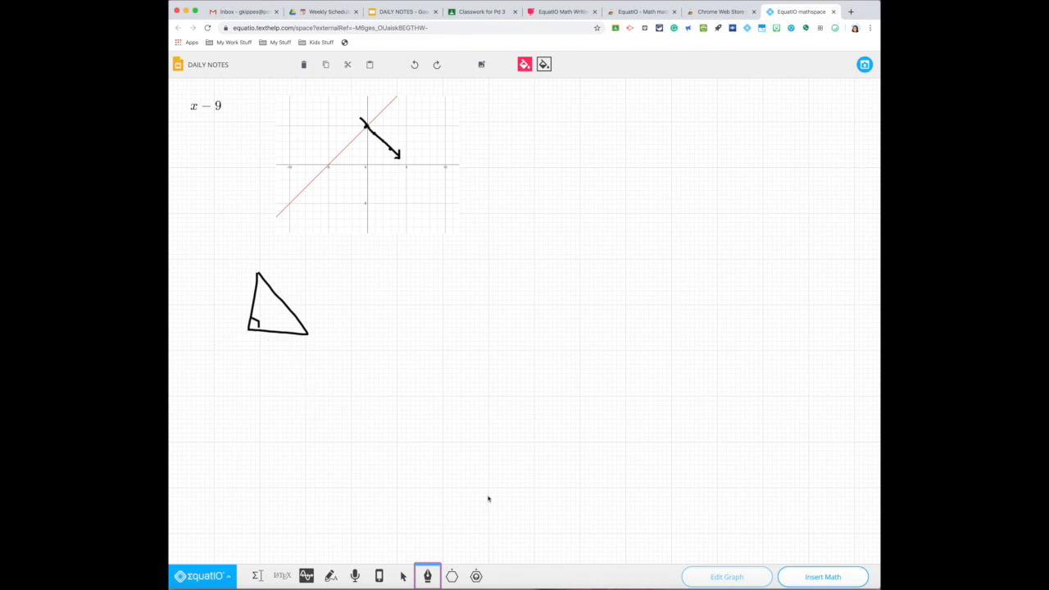
Step: Draw a large two-by-two grid smart shape on the empty canvas beside the triangle
left_click(451, 577)
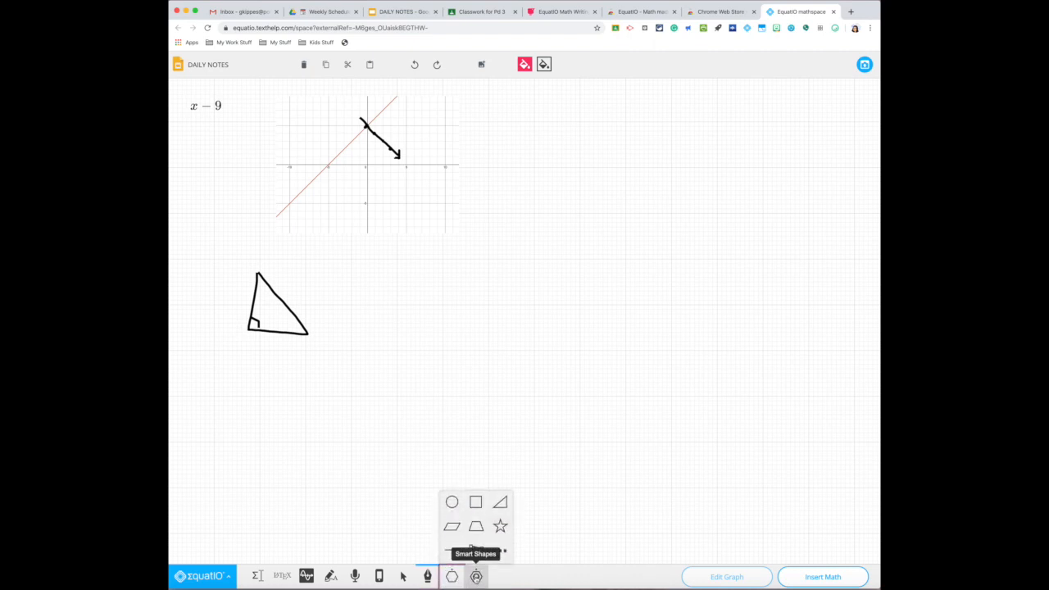
left_click(477, 577)
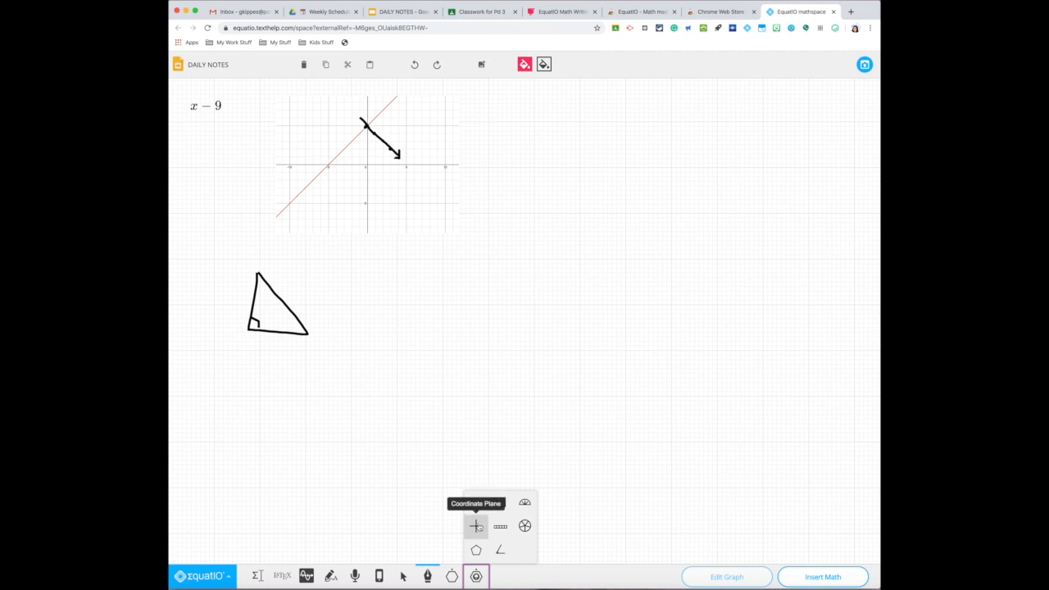
left_click(501, 502)
left_click_drag(416, 300, 613, 481)
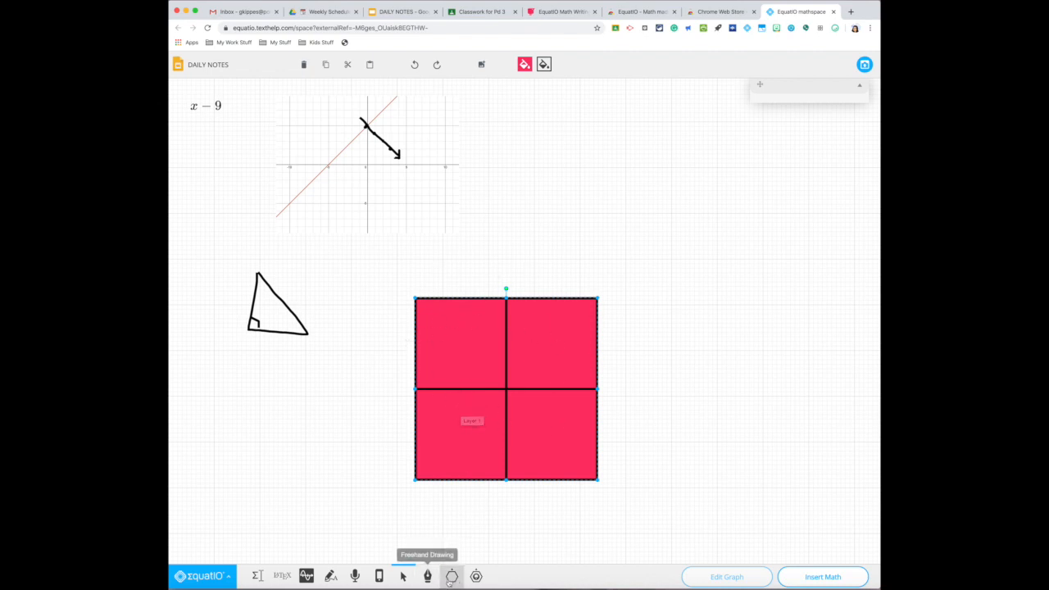
Step: Add a number line smart shape beside the graph and a protractor beside the two-by-two grid
left_click(476, 577)
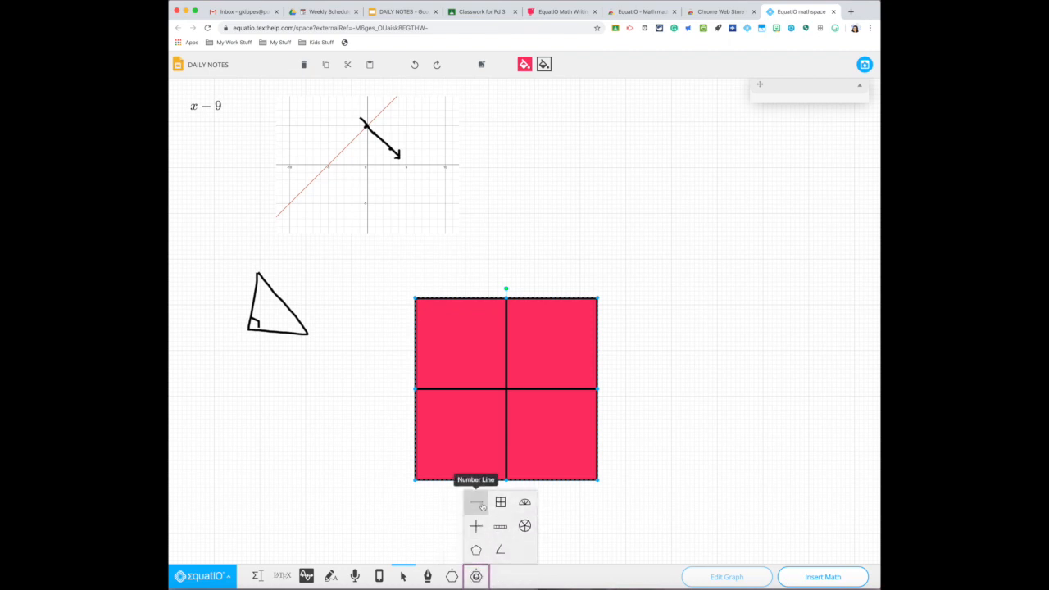
left_click(477, 502)
left_click(651, 223)
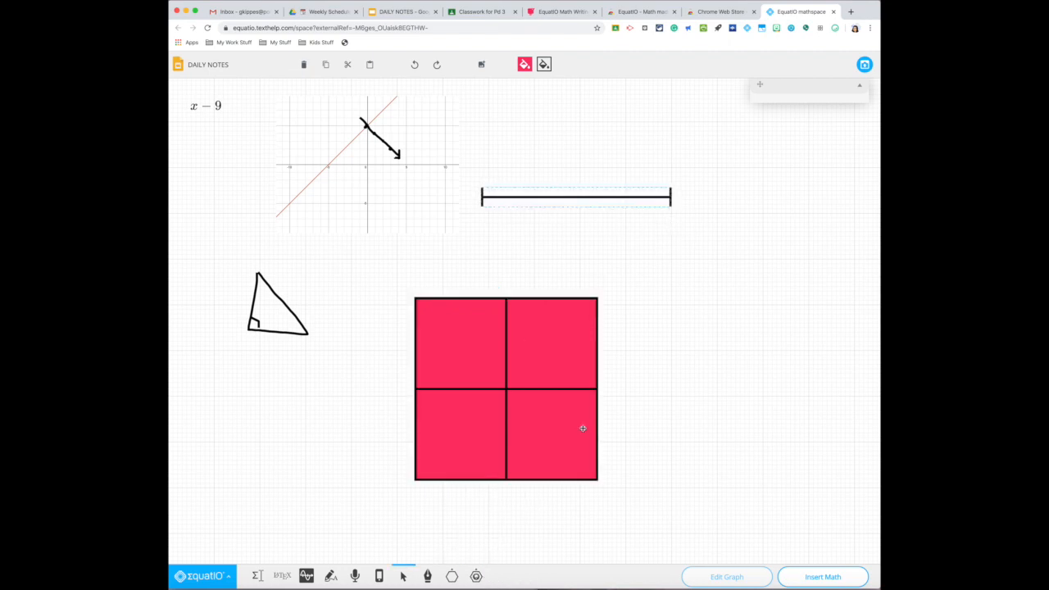
left_click(476, 576)
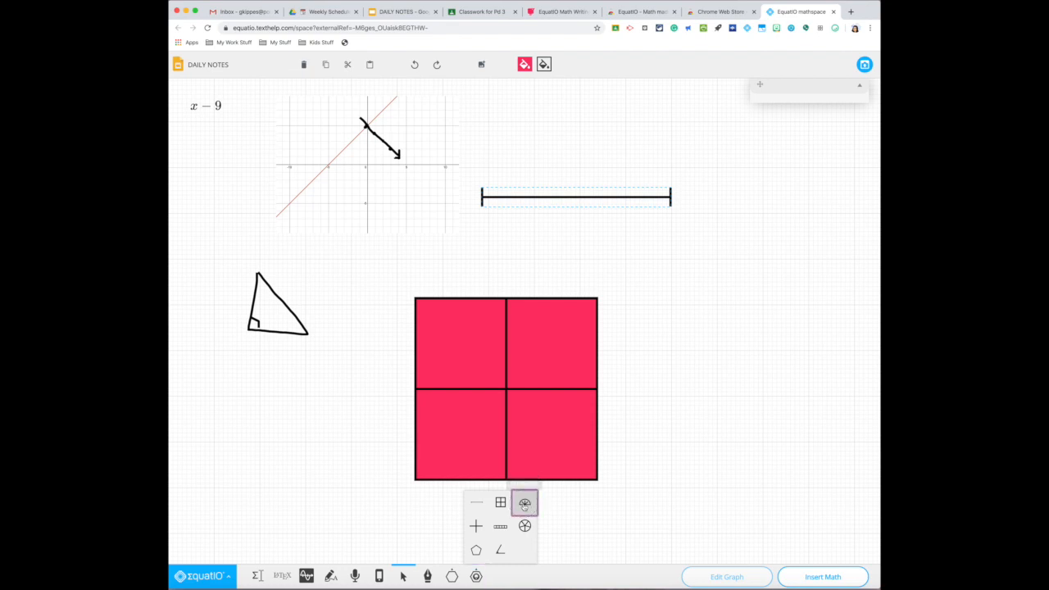
left_click(522, 501)
left_click_drag(623, 277, 798, 363)
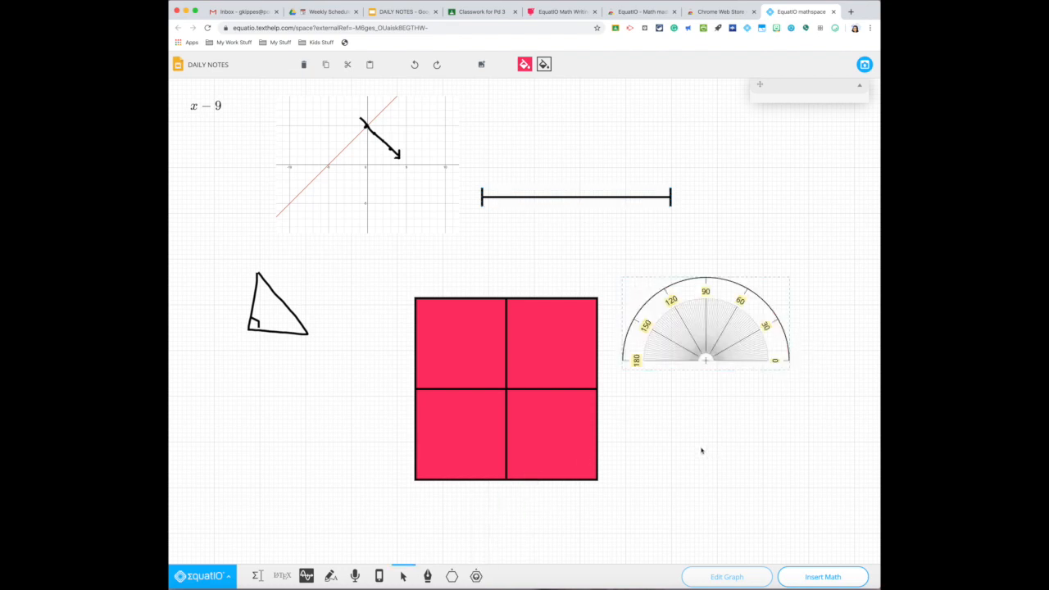
Step: Draw a coordinate plane smart shape above the protractor, beside the number line
left_click(476, 577)
left_click(474, 531)
left_click_drag(704, 131, 833, 259)
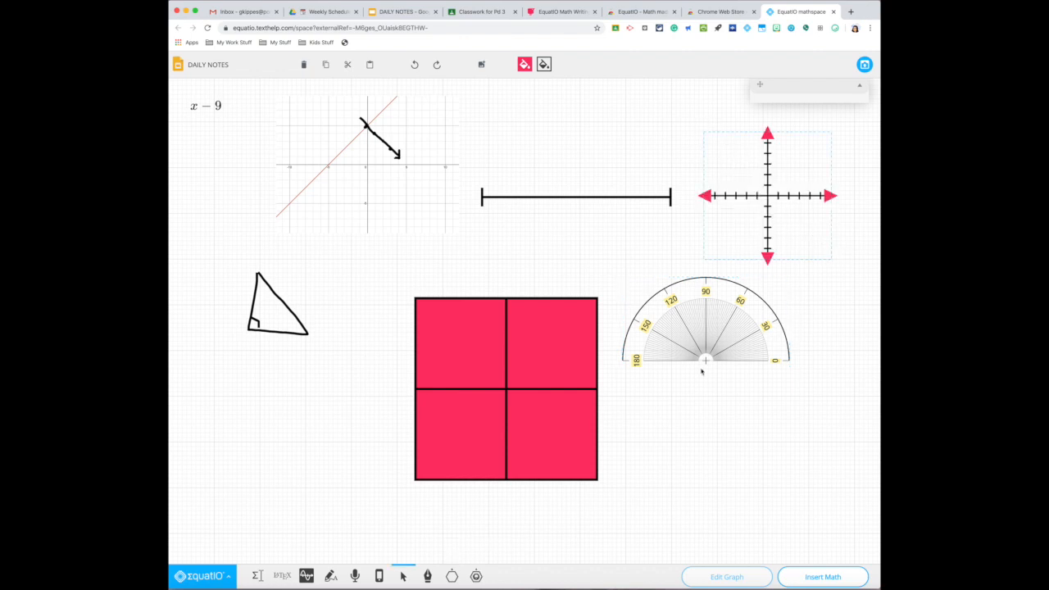
Step: Set the coordinate plane's number of ticks to 10 and thicken its stroke width
left_click(767, 196)
left_click(860, 85)
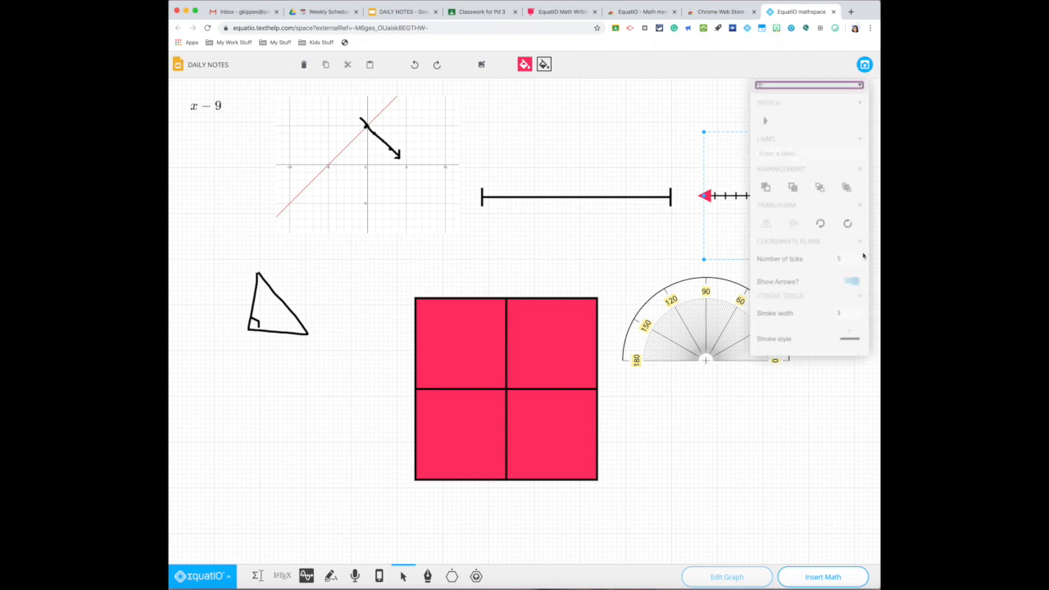
left_click(860, 85)
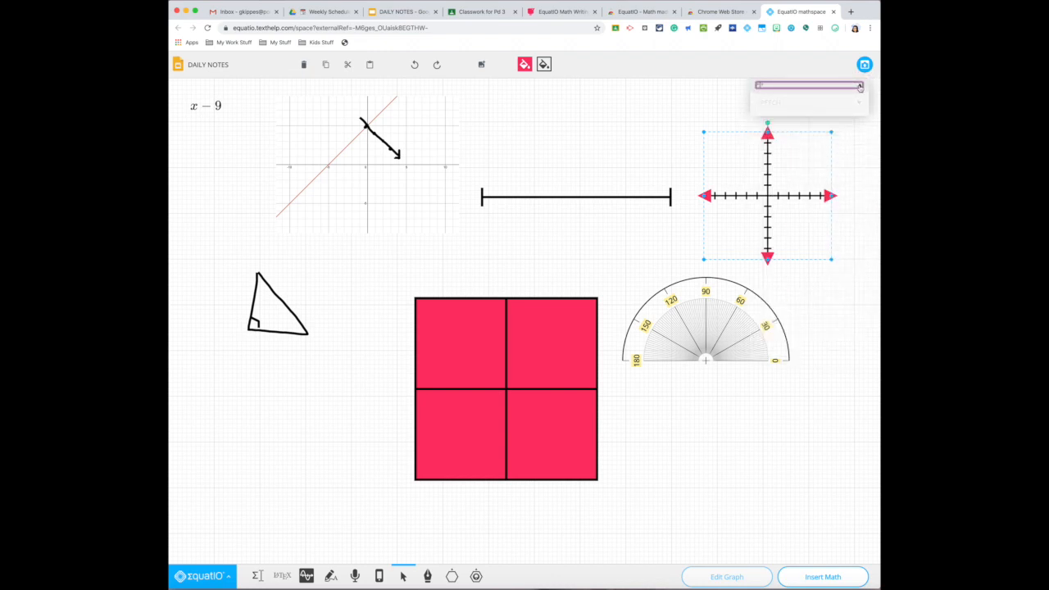
left_click(860, 85)
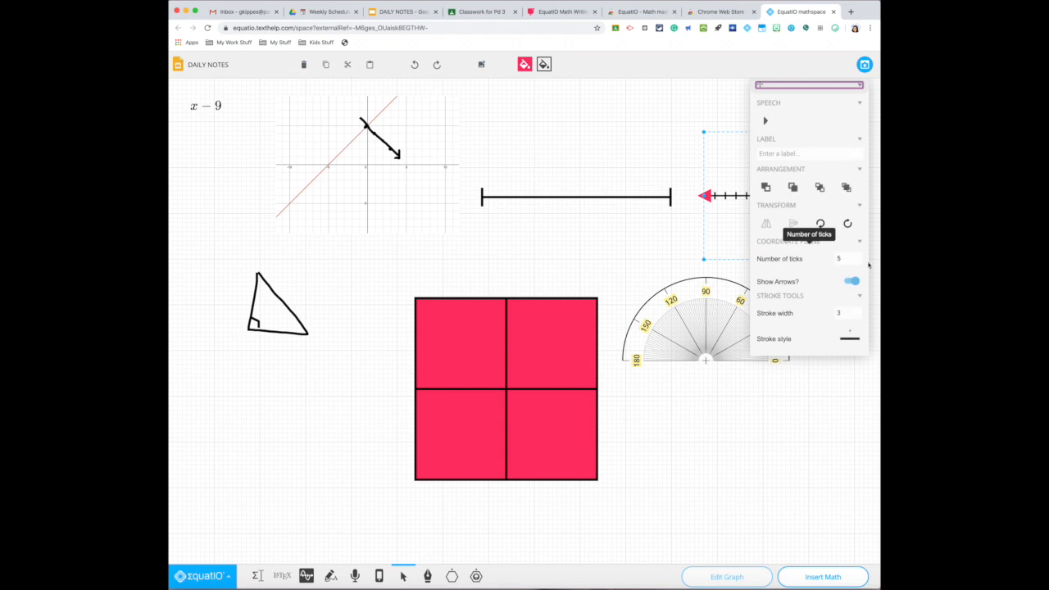
left_click(838, 260)
type("20")
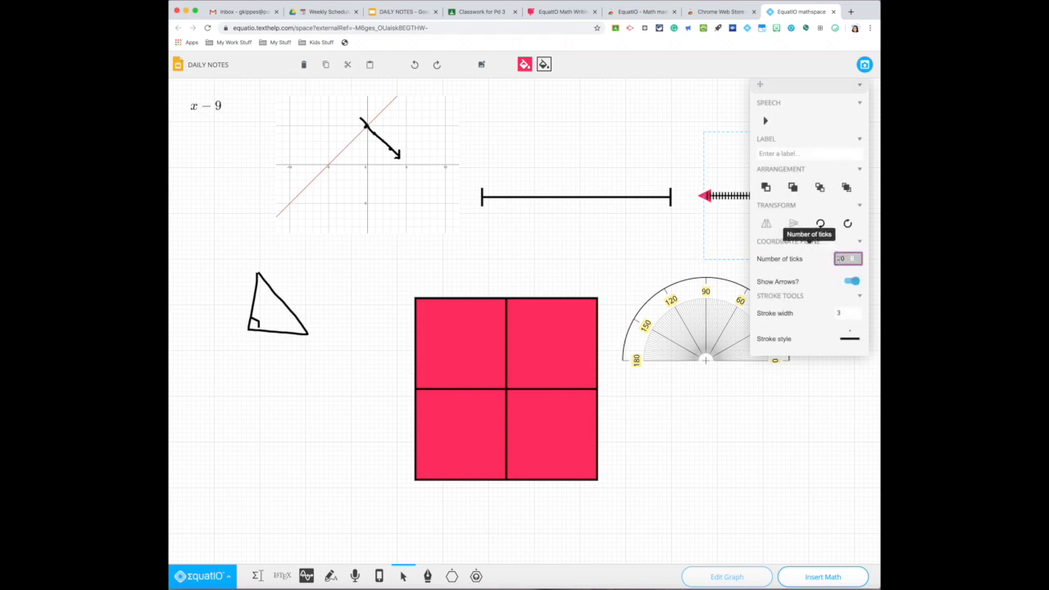
left_click(837, 259)
type("10")
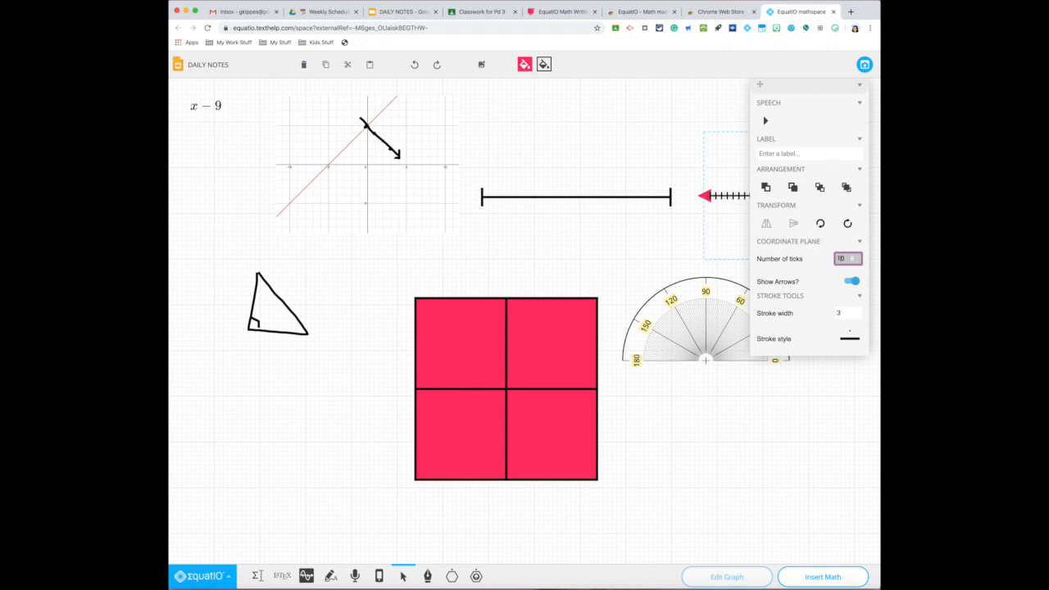
left_click(841, 314)
type("0")
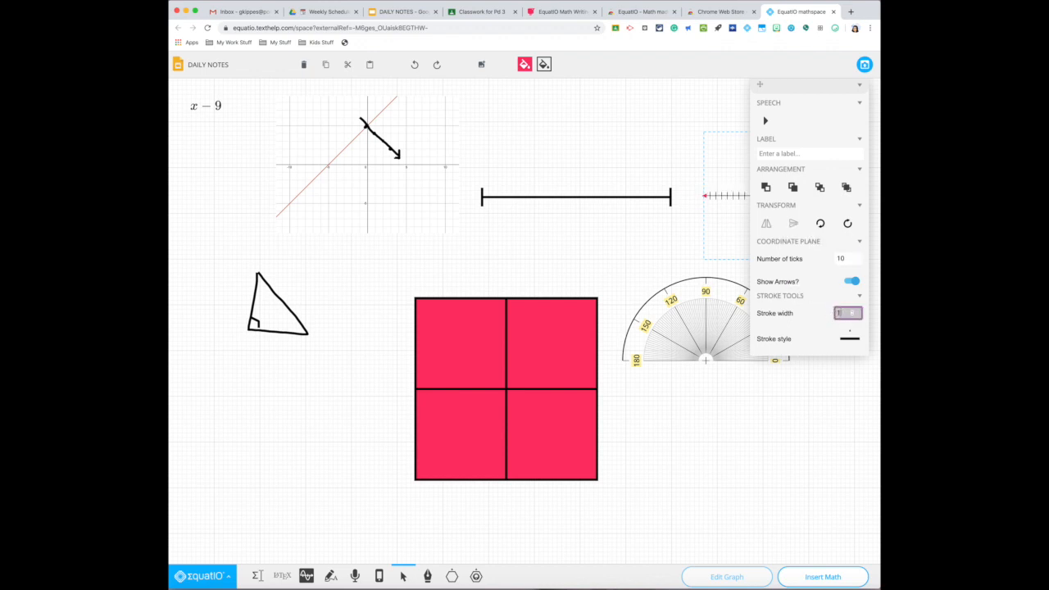
Step: Enlarge the coordinate plane to more than twice its size and move it so its vertical axis crosses the protractor
left_click(856, 87)
left_click_drag(836, 256, 864, 379)
left_click_drag(732, 237, 722, 269)
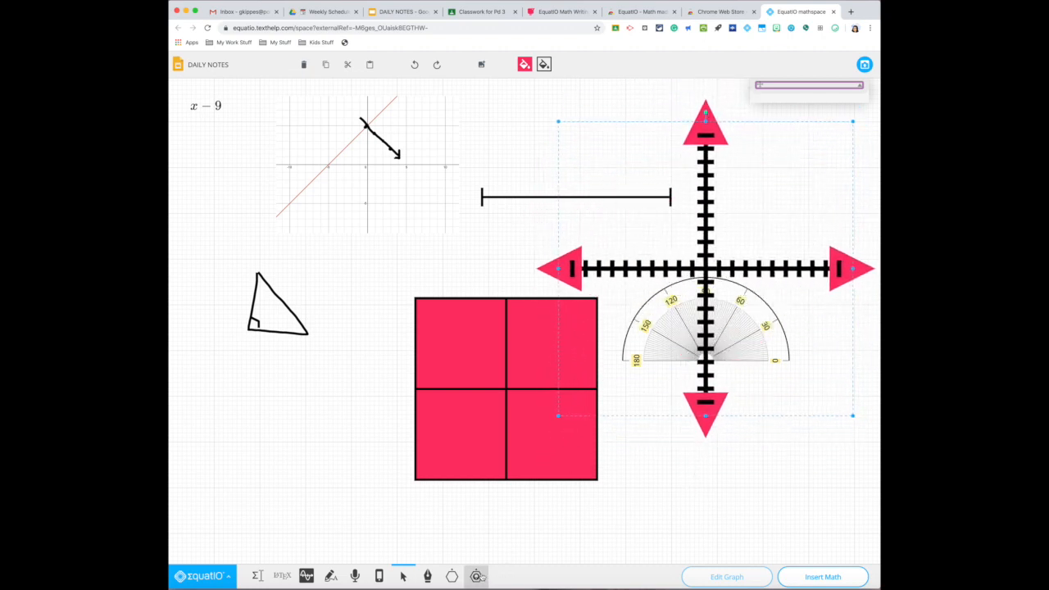
Step: Place a 60° angle smart shape below the coordinate plane, beside the two-by-two grid
left_click(478, 576)
left_click(500, 549)
mouse_move(654, 476)
left_mouse_down()
mouse_move(719, 546)
mouse_move(606, 553)
mouse_move(763, 487)
left_mouse_up()
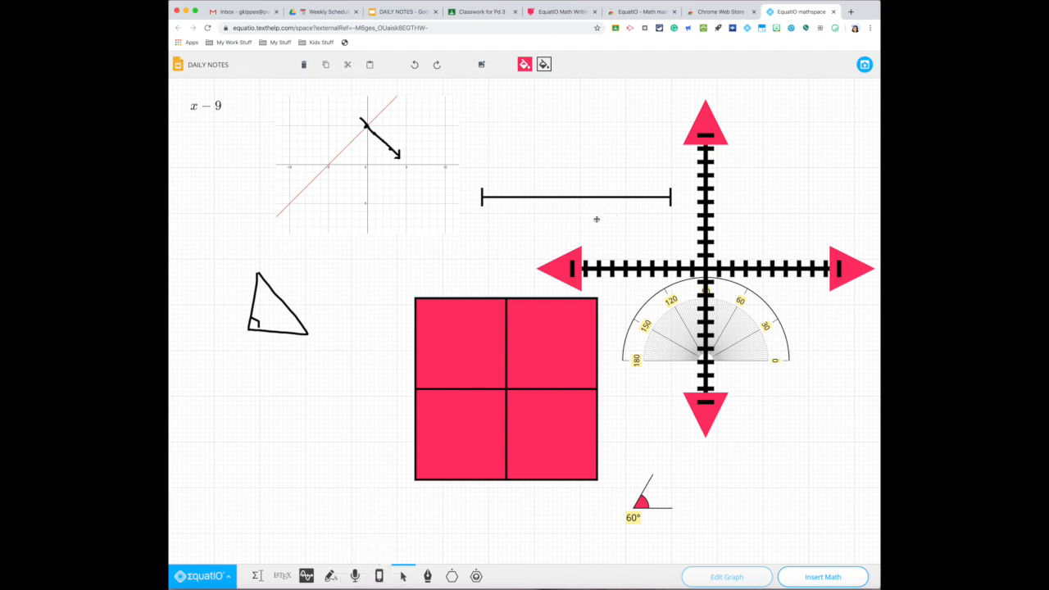
Step: Insert the mathspace drawing into the DAILY NOTES slide, then shrink and position it in the empty area below the equations
left_click(824, 579)
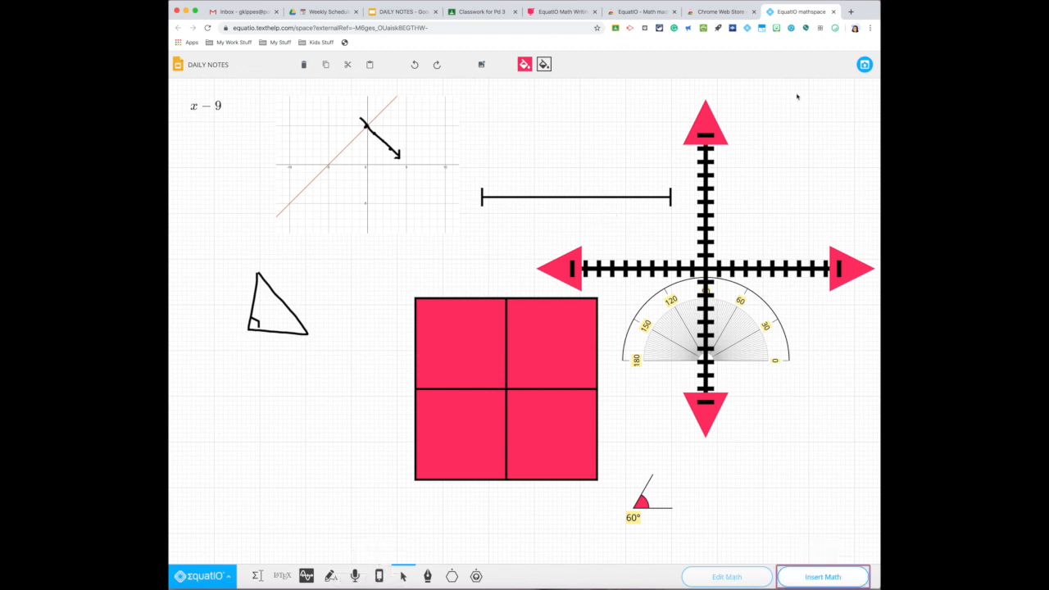
left_click(864, 69)
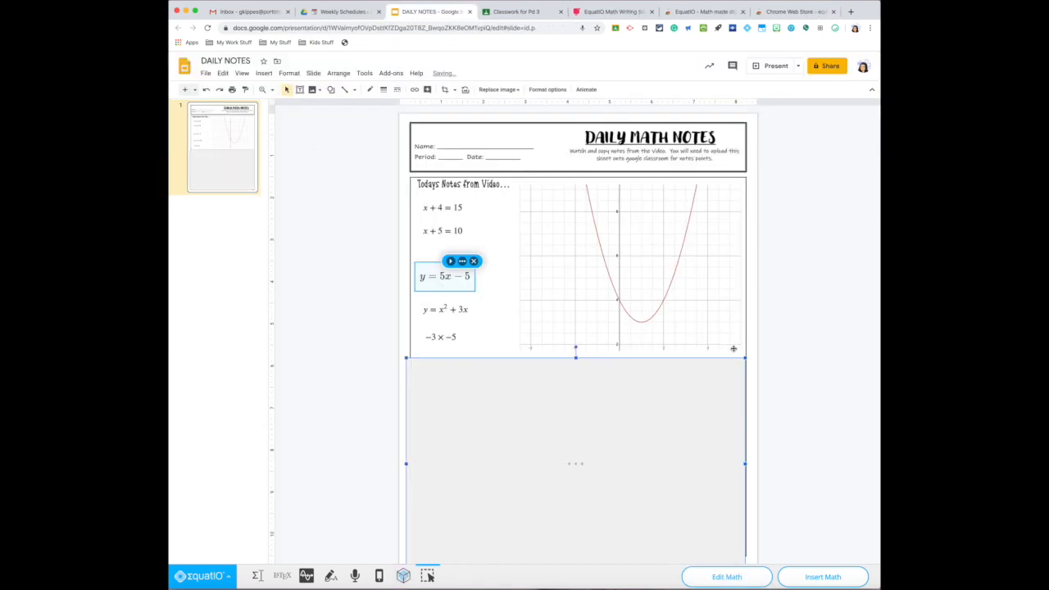
left_click_drag(743, 361, 663, 409)
left_click_drag(631, 460, 679, 421)
left_click(735, 368)
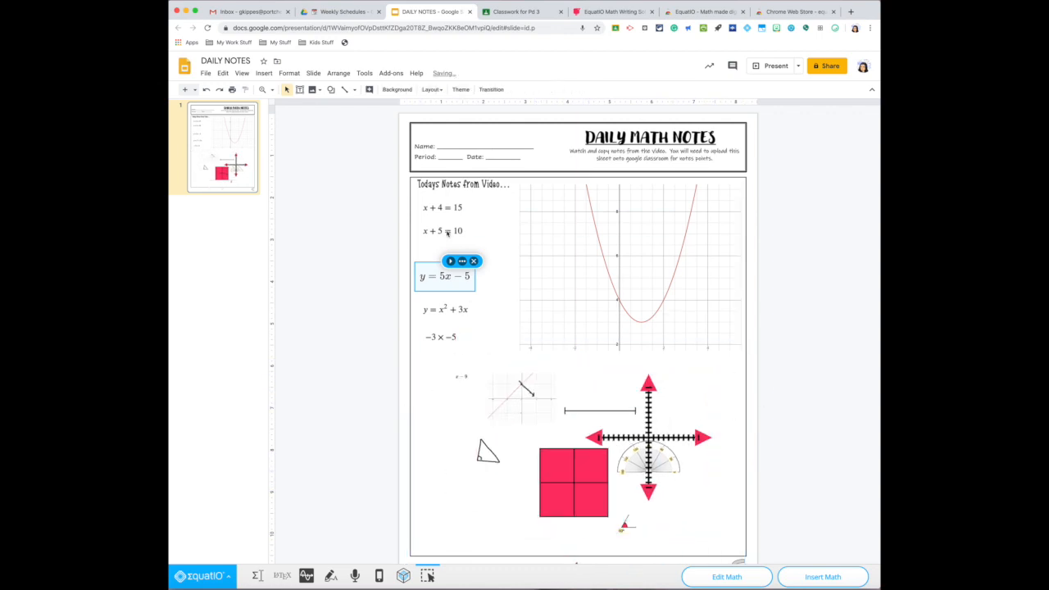
Step: Dismiss the EquatIO math popup over y = 5x − 5 and create a new space from the EquatIO mathspace dashboard
left_click(473, 261)
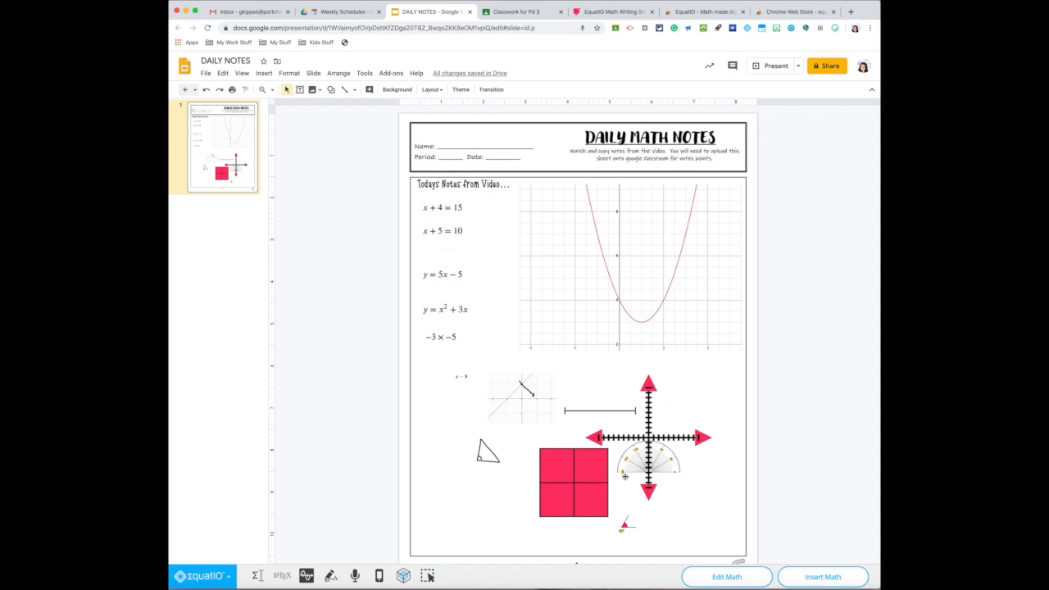
left_click(230, 578)
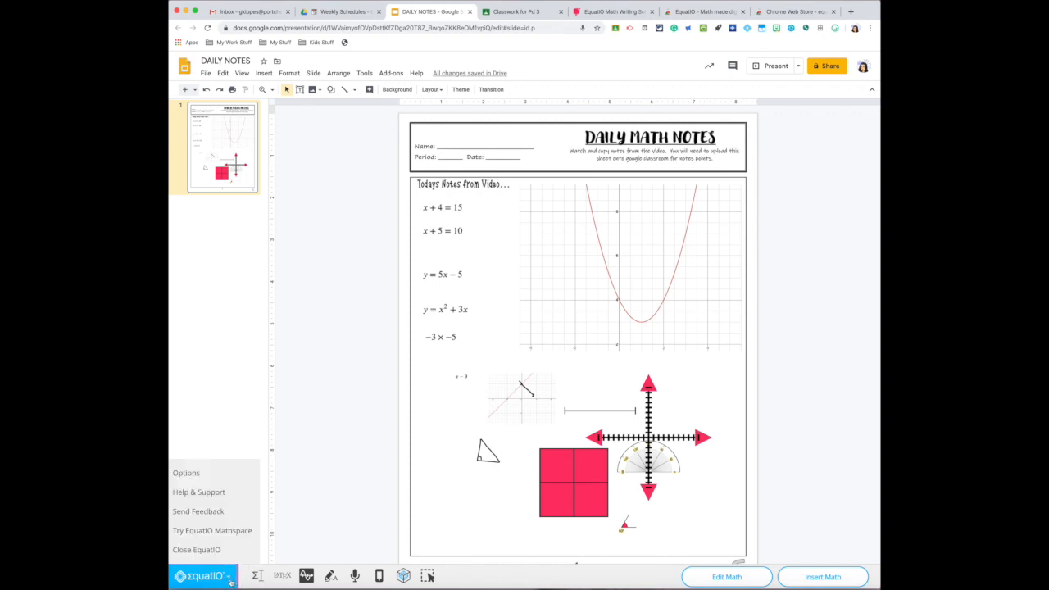
left_click(224, 532)
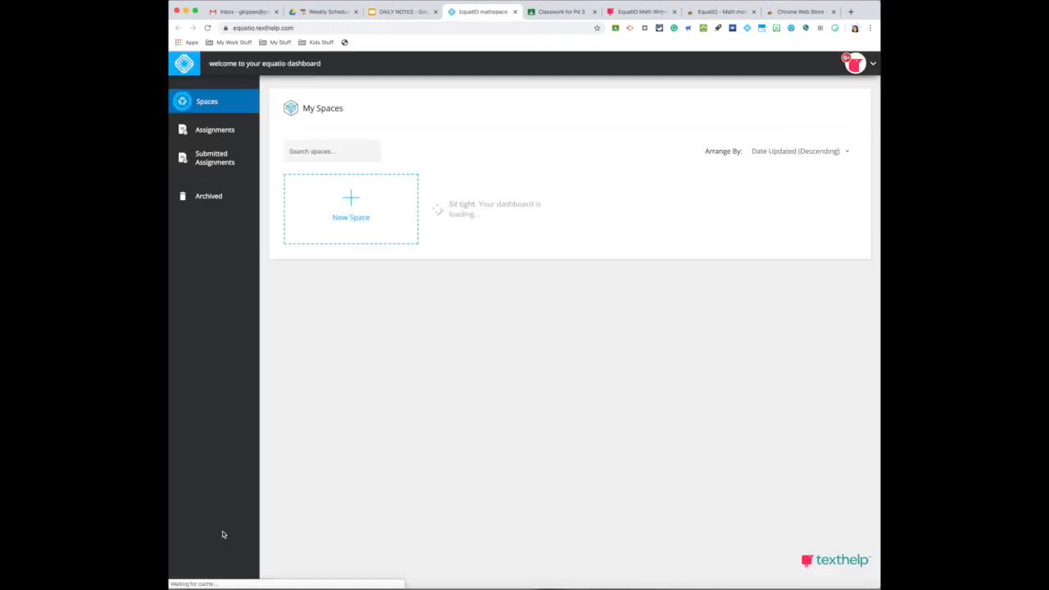
left_click(352, 226)
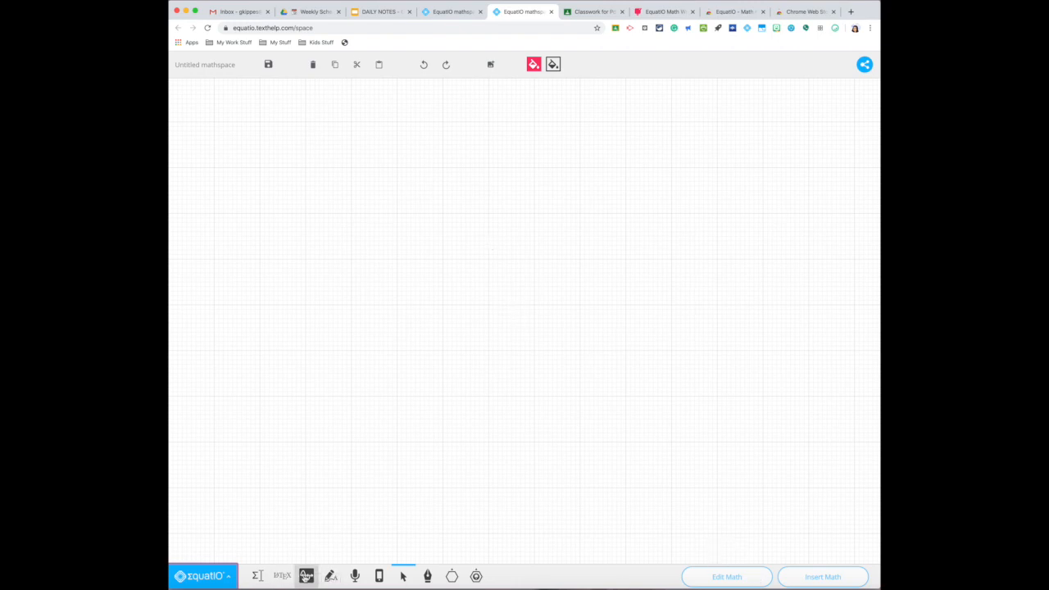
Step: Graph x + 2 and insert the graph into the blank mathspace
left_click(306, 576)
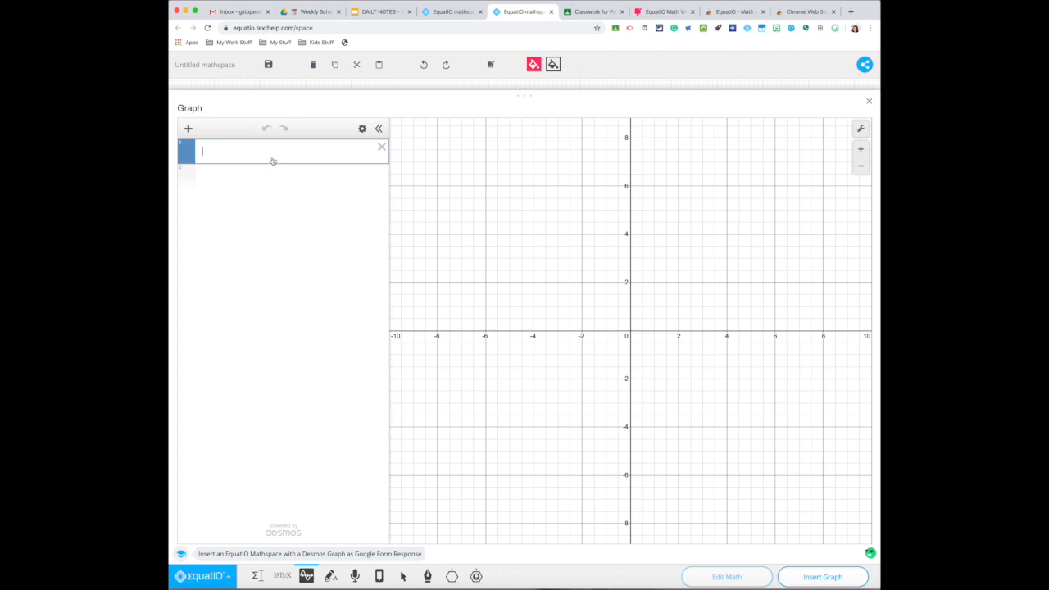
type("x + 2")
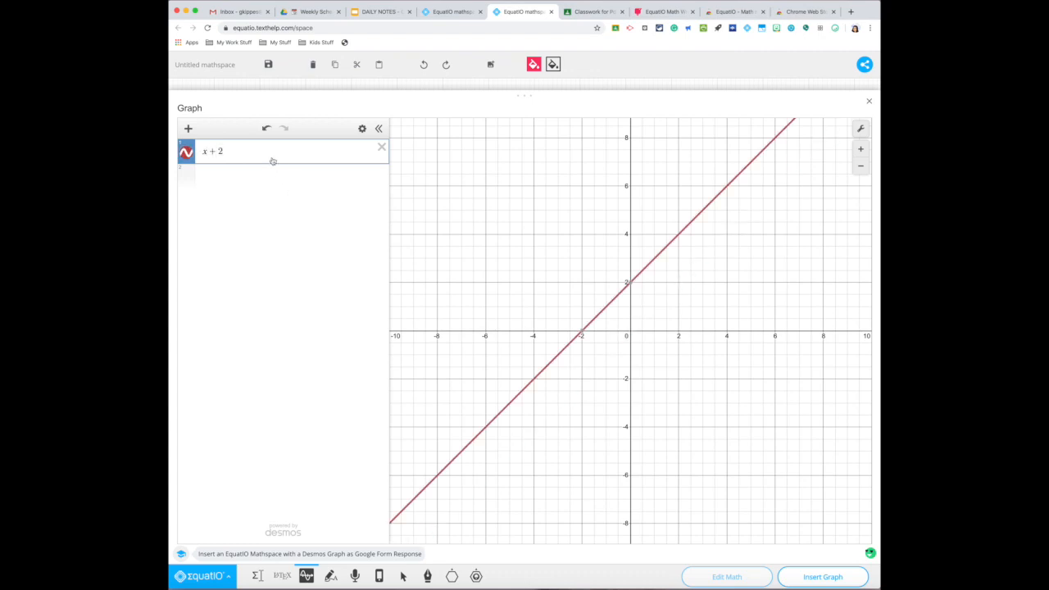
left_click(830, 581)
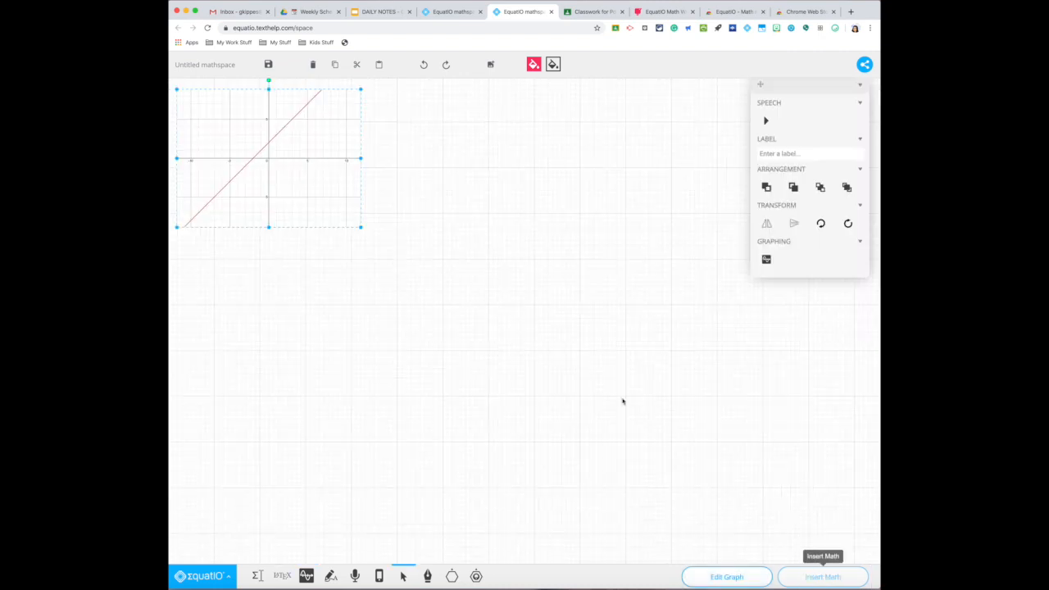
Step: Enlarge the inserted line graph to more than twice its size and move it to the middle of the mathspace canvas
left_click_drag(361, 228, 599, 421)
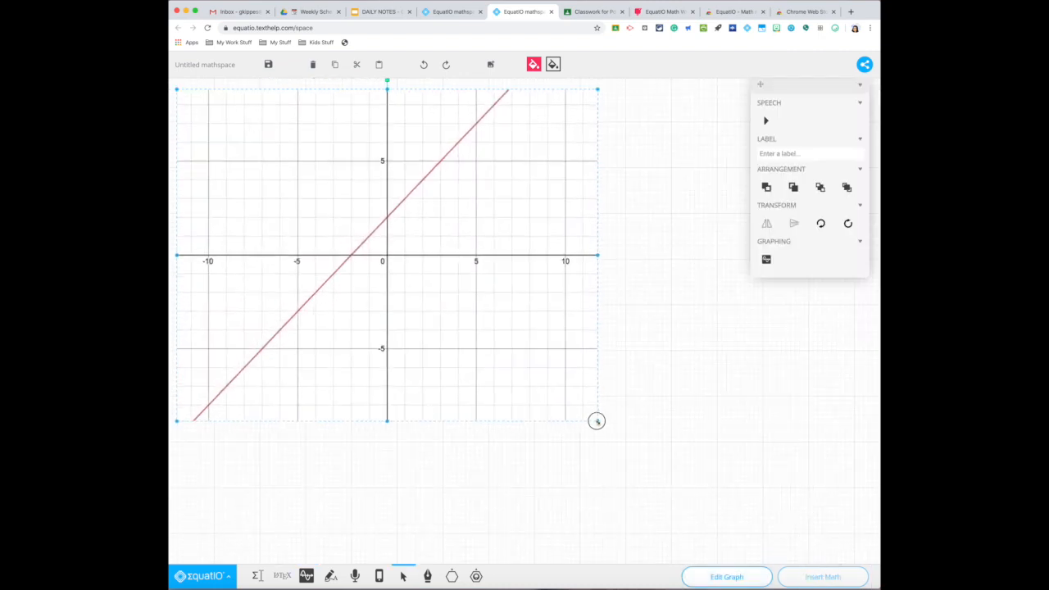
left_click(417, 233)
left_click_drag(402, 257, 508, 279)
left_click(469, 484)
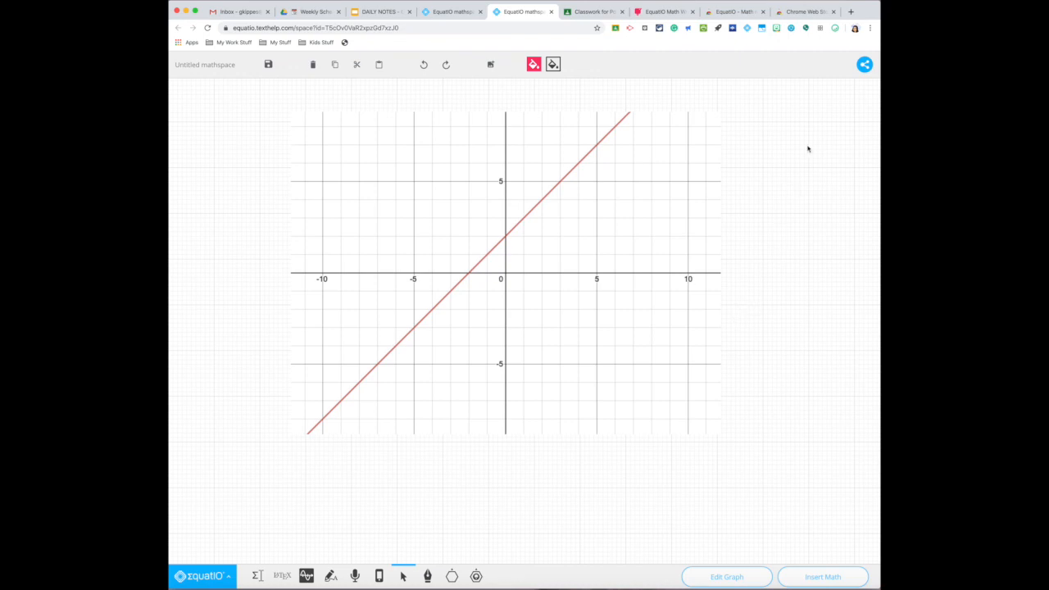
Step: Generate a shareable link for the mathspace with the sharing type "Make a copy for each person and expect a response"
left_click(865, 65)
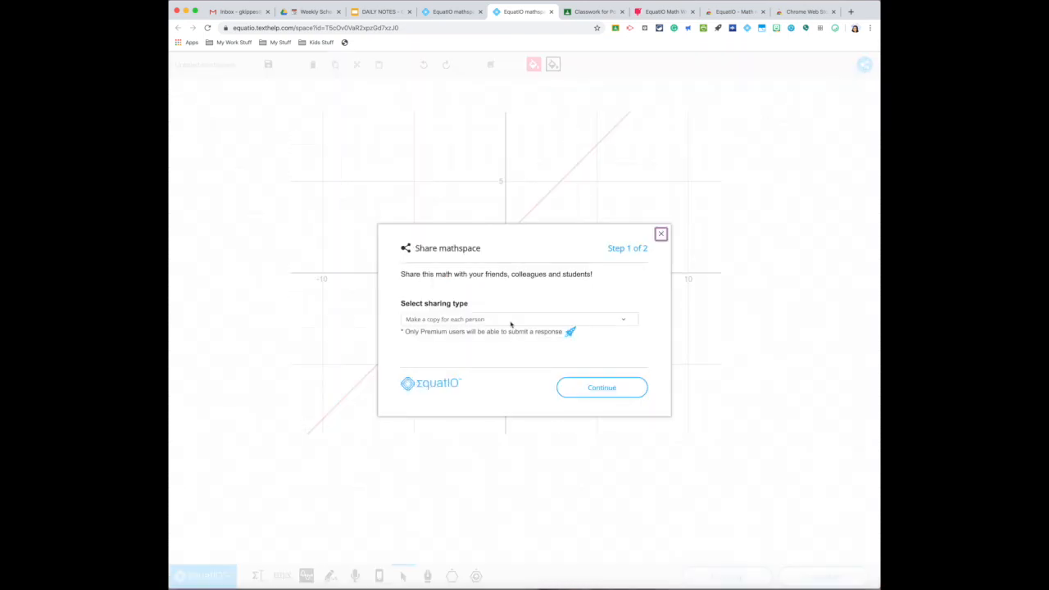
left_click(511, 323)
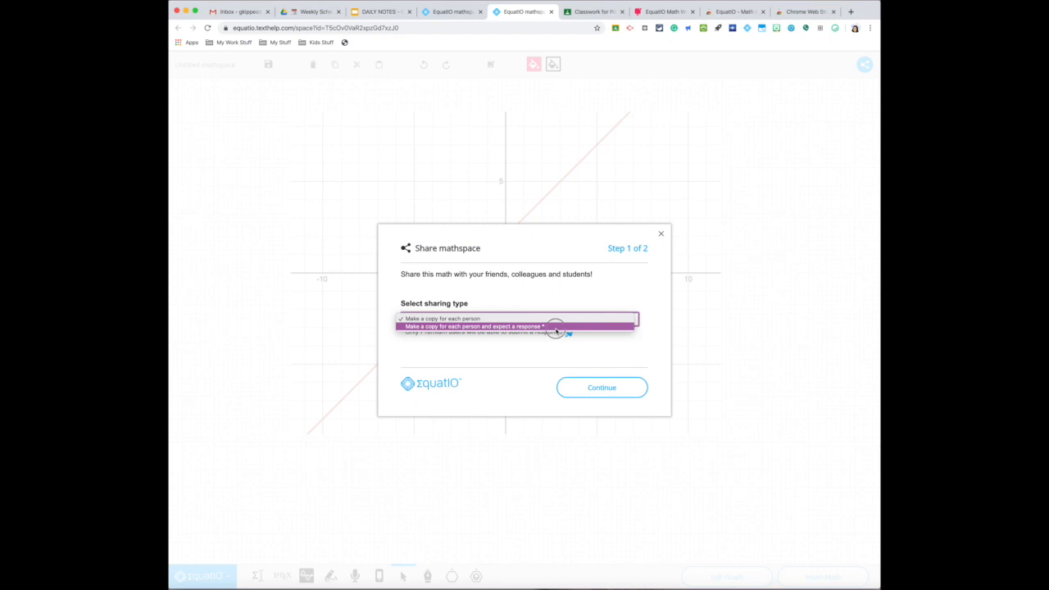
left_click(556, 326)
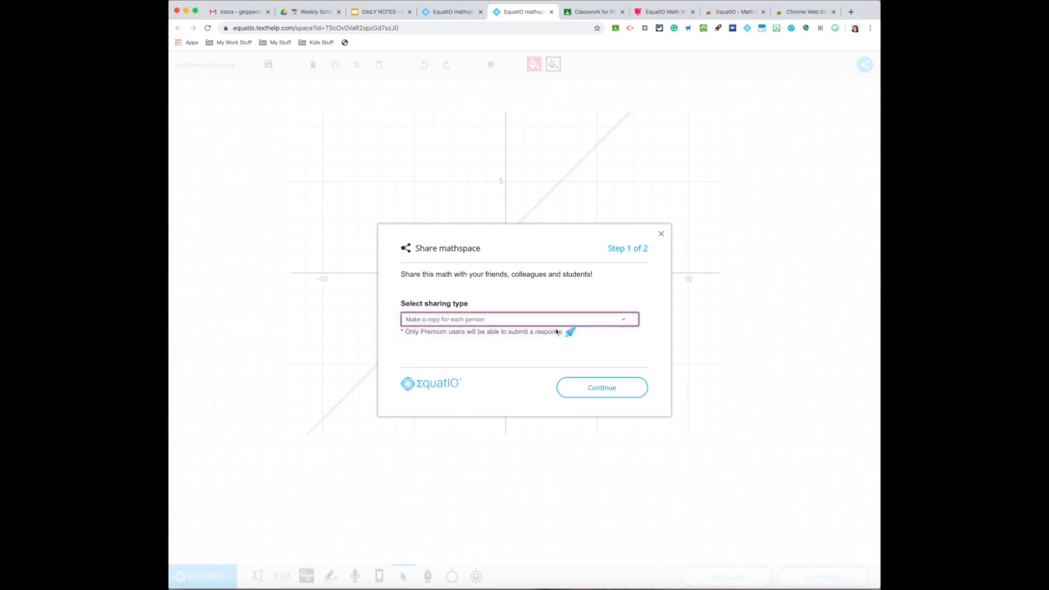
left_click(619, 390)
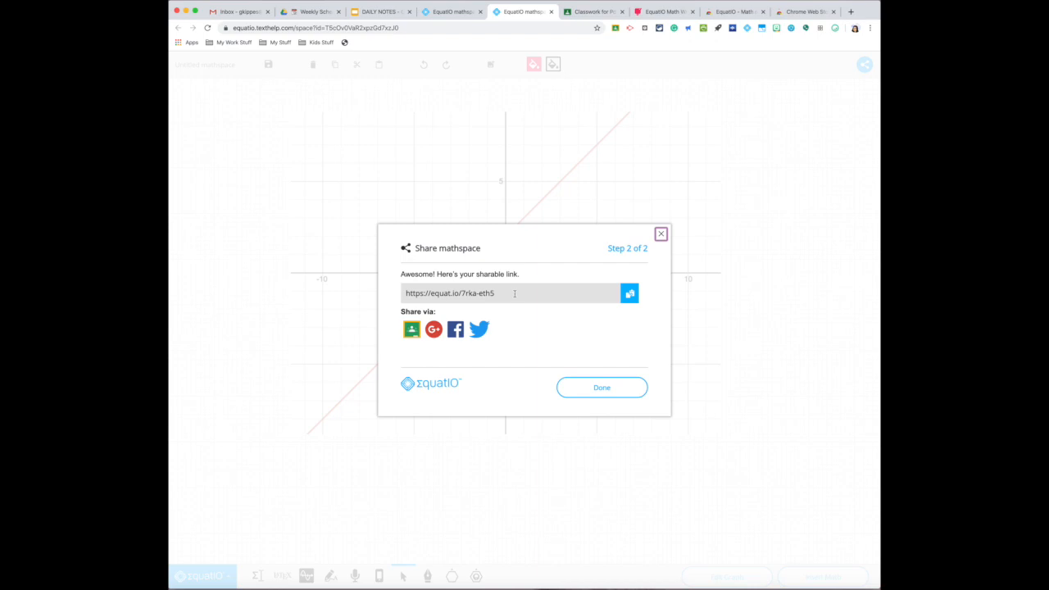
Step: Share the mathspace to Google Classroom, choosing Sample Class and the Create assignment action
left_click(412, 330)
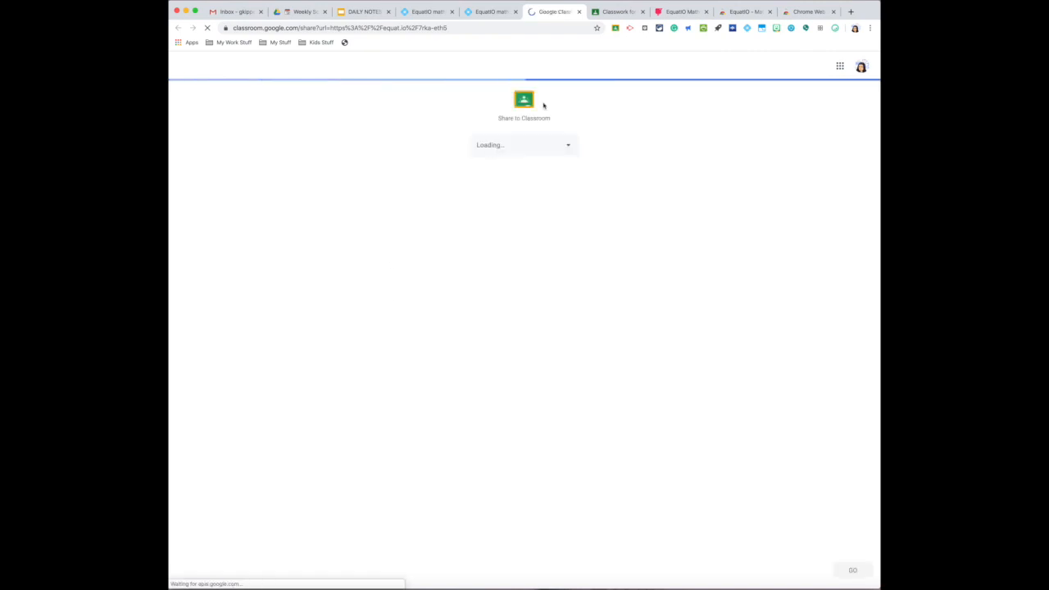
left_click(567, 145)
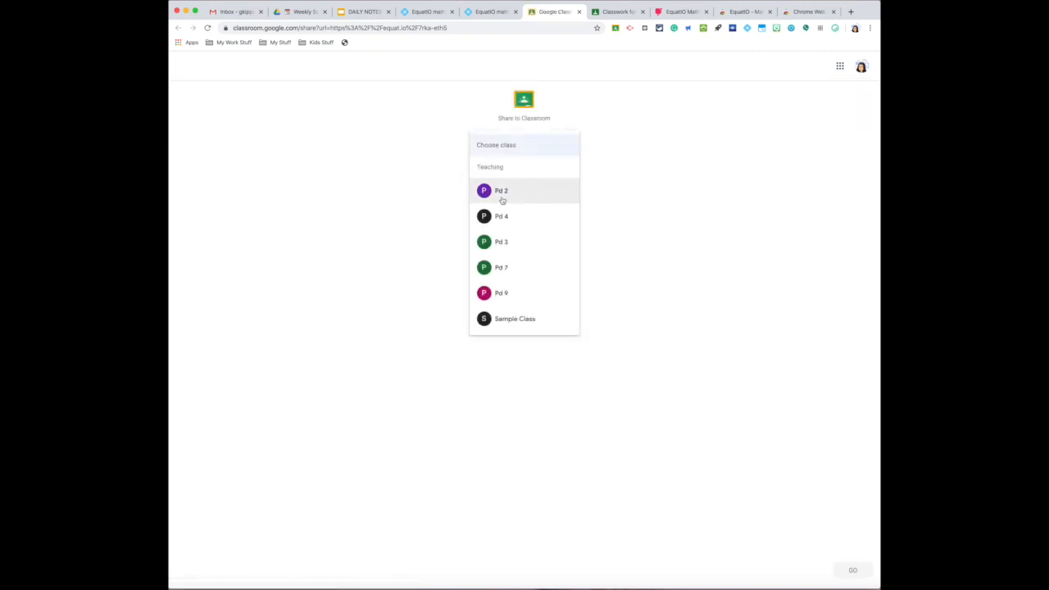
left_click(503, 321)
left_click(548, 190)
left_click(513, 209)
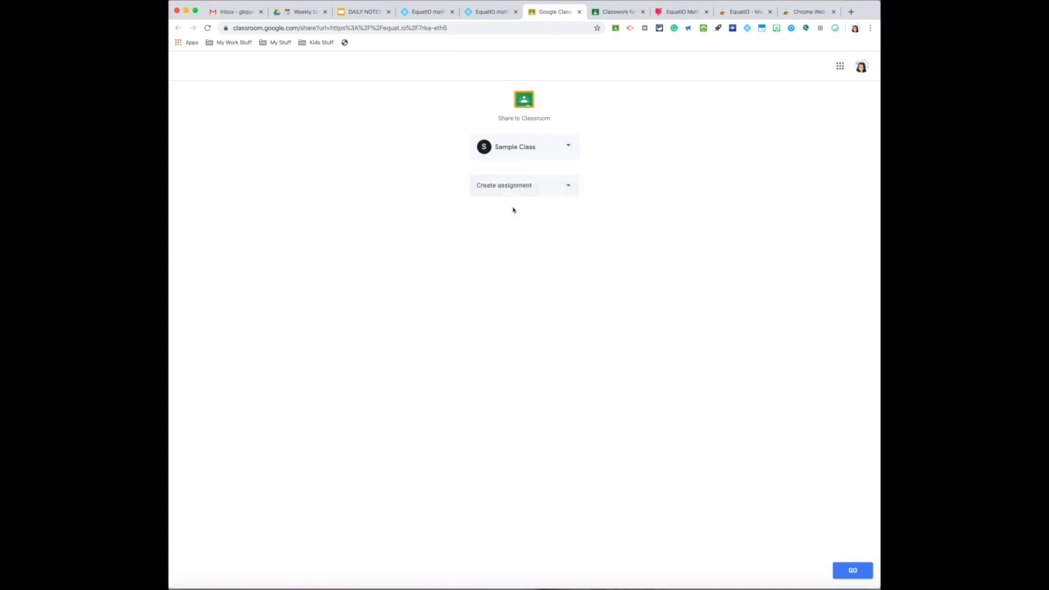
Step: Title the assignment containing the mathspace link "test" and assign it to all students in Sample Class
left_click(853, 570)
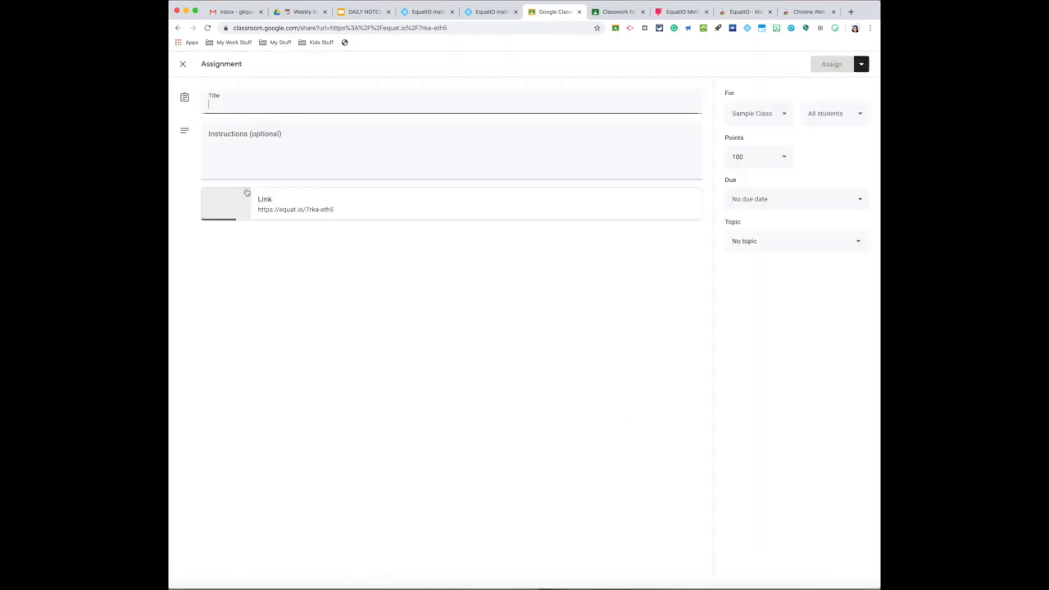
type("test")
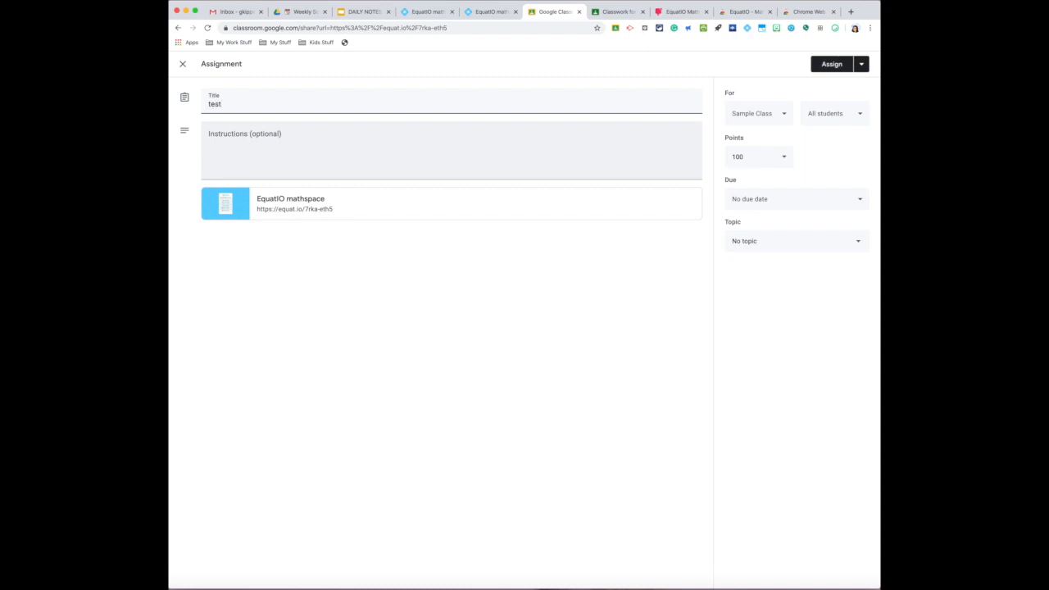
left_click(836, 69)
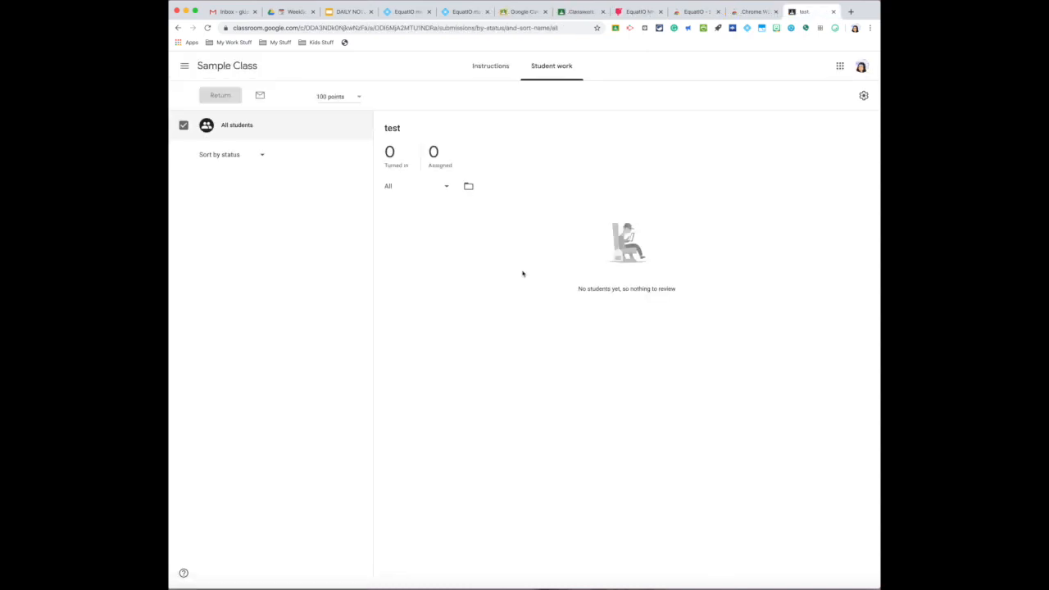
Step: Open the mathspace attached to the test assignment and mark freehand points on the line at (0, 2) and (−2, 0)
left_click(482, 69)
left_click(458, 170)
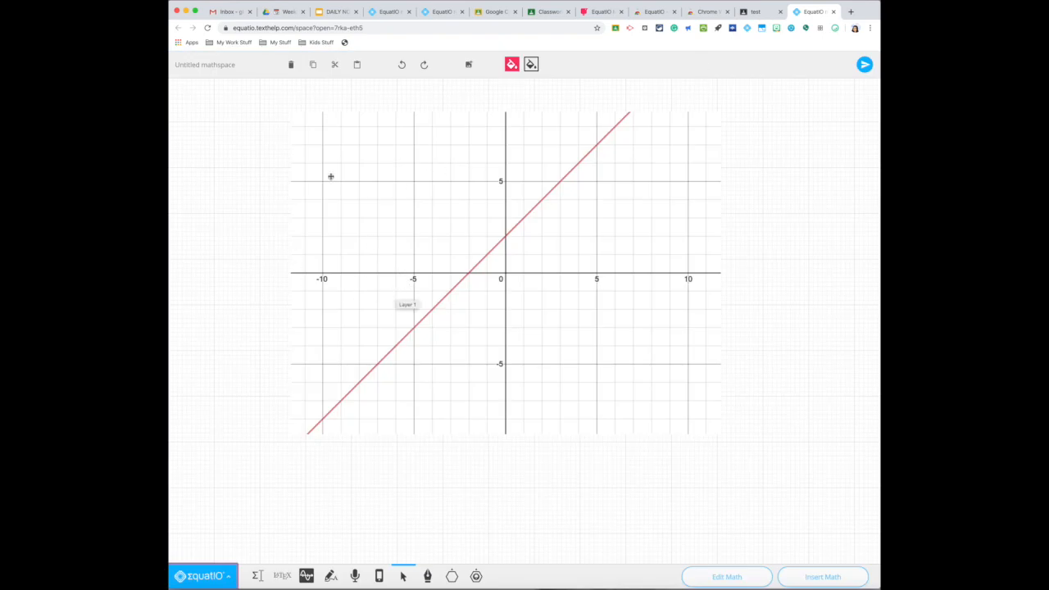
left_click(427, 576)
left_click(506, 236)
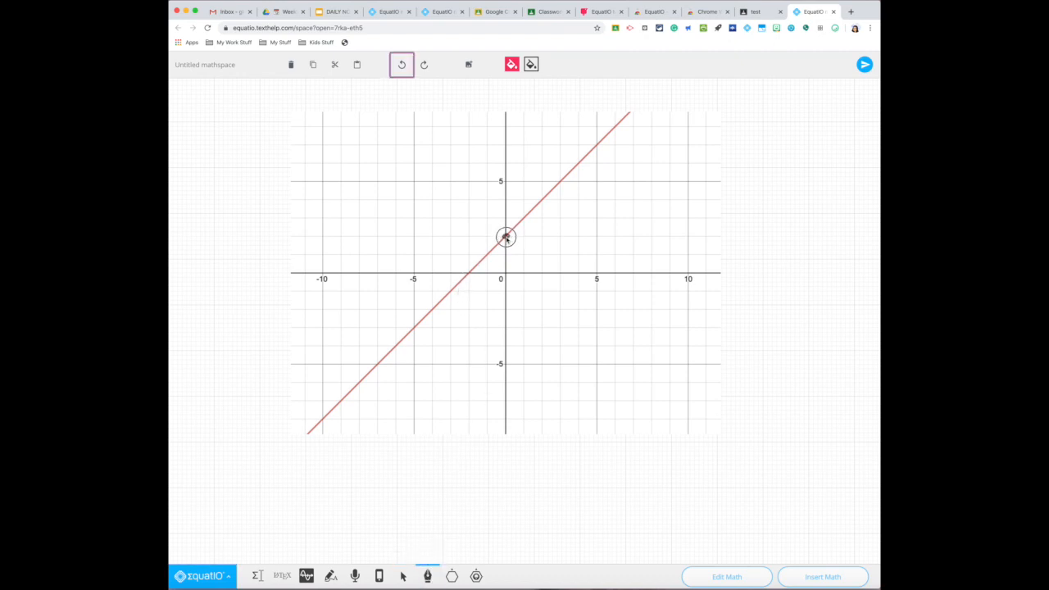
left_click(468, 273)
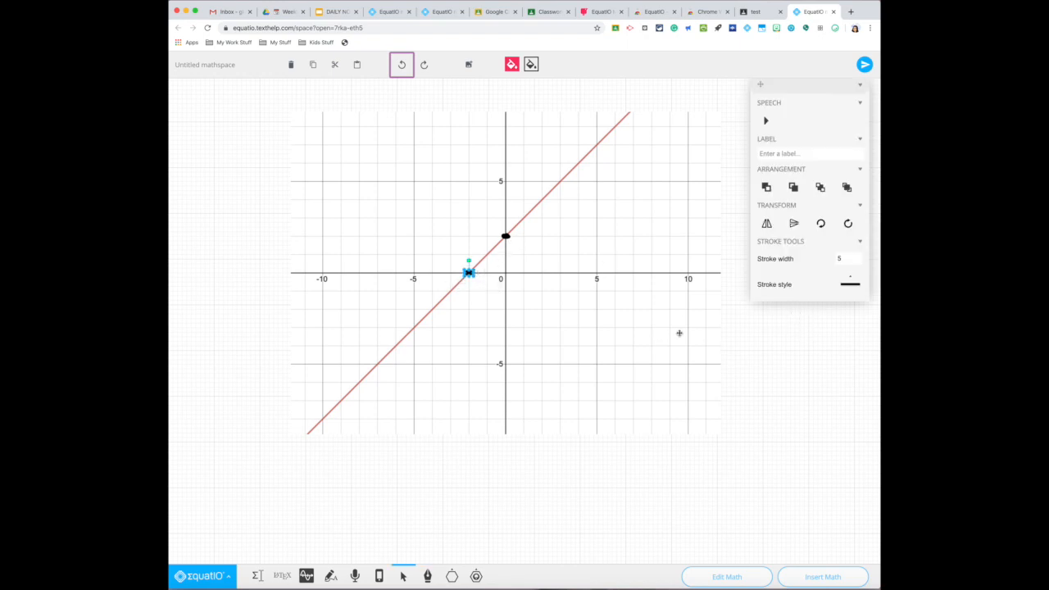
Step: Submit the marked-up mathspace as a response to the teacher and dismiss the confirmation
left_click(865, 65)
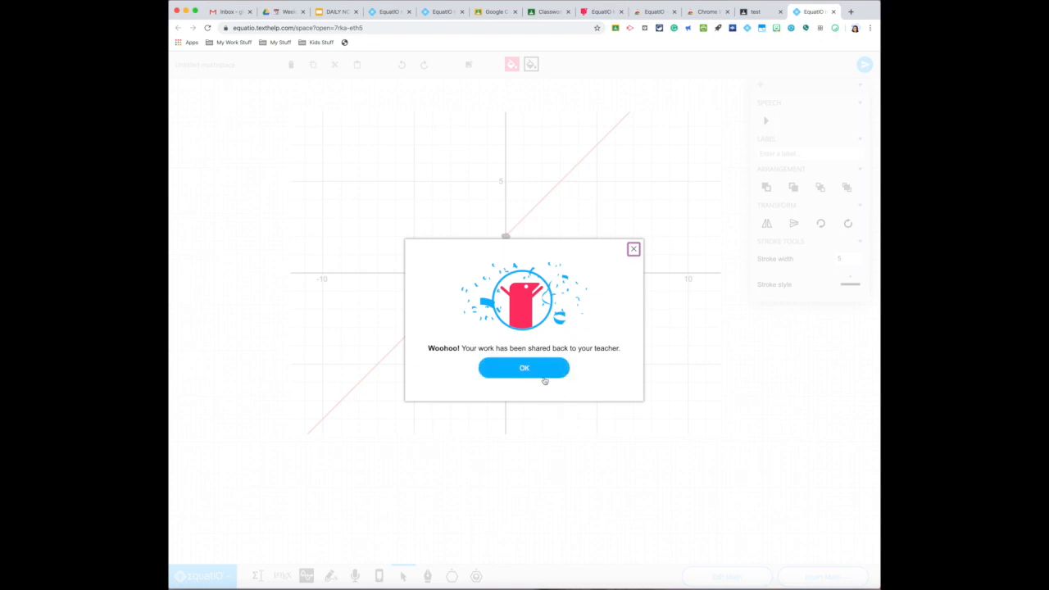
left_click(544, 375)
Step: Check the test assignment's student work in Google Classroom and the EquatIO dashboard's spaces, and return to the DAILY NOTES presentation
left_click(758, 11)
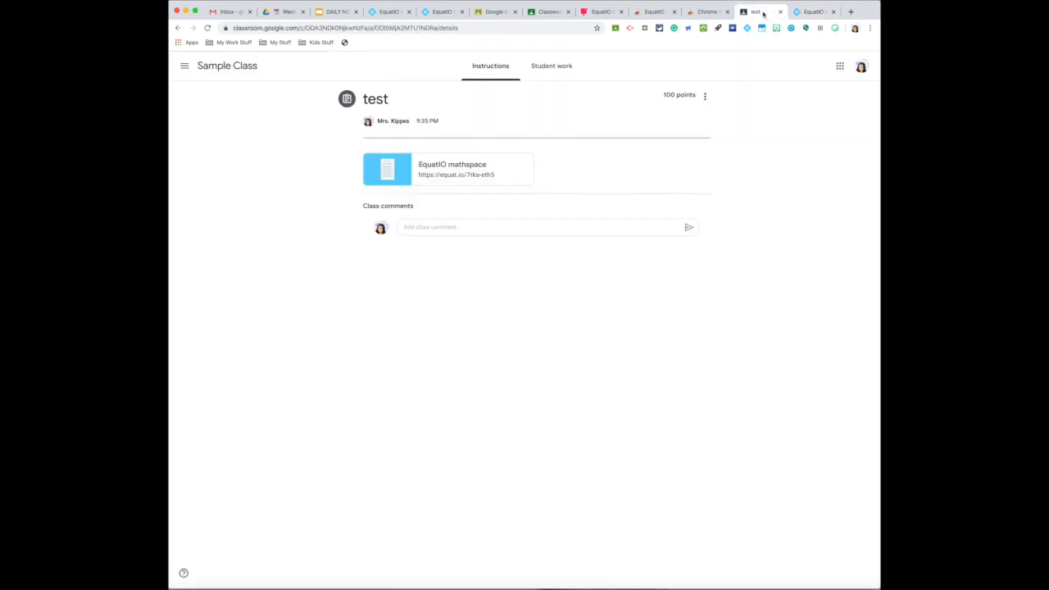
left_click(550, 69)
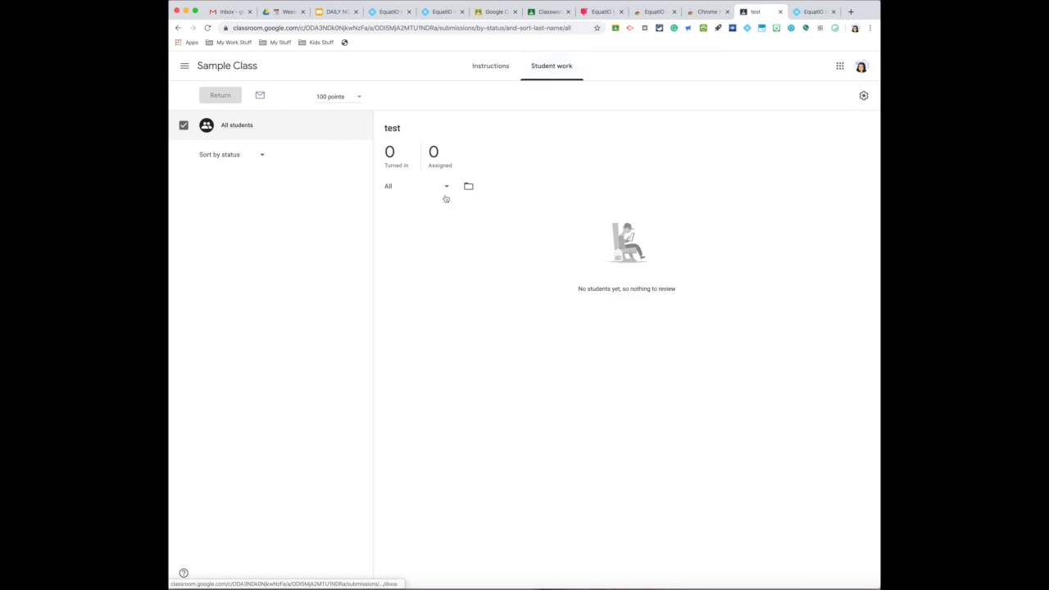
left_click(809, 12)
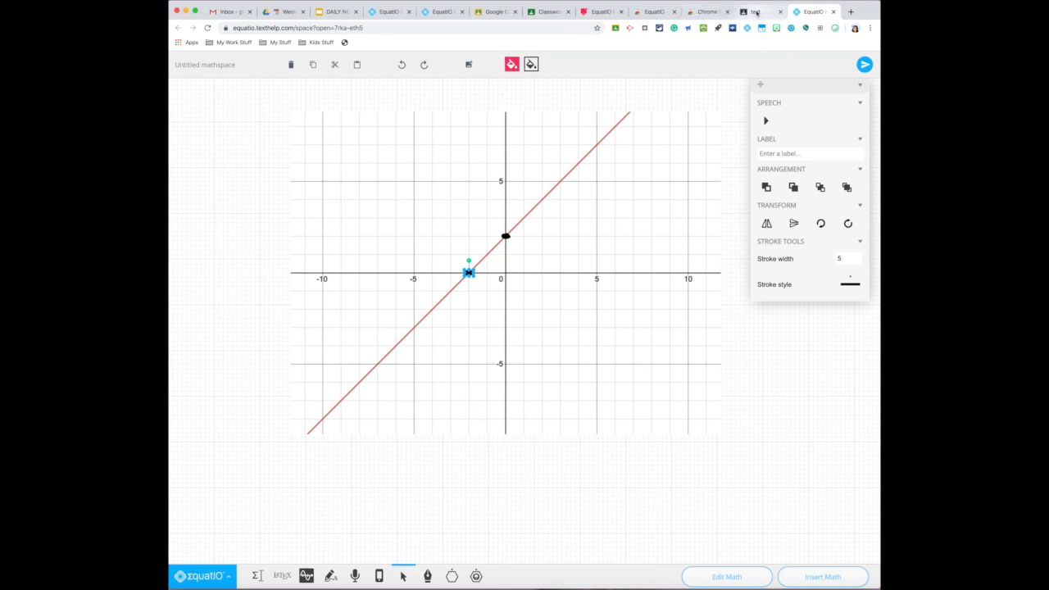
left_click(392, 11)
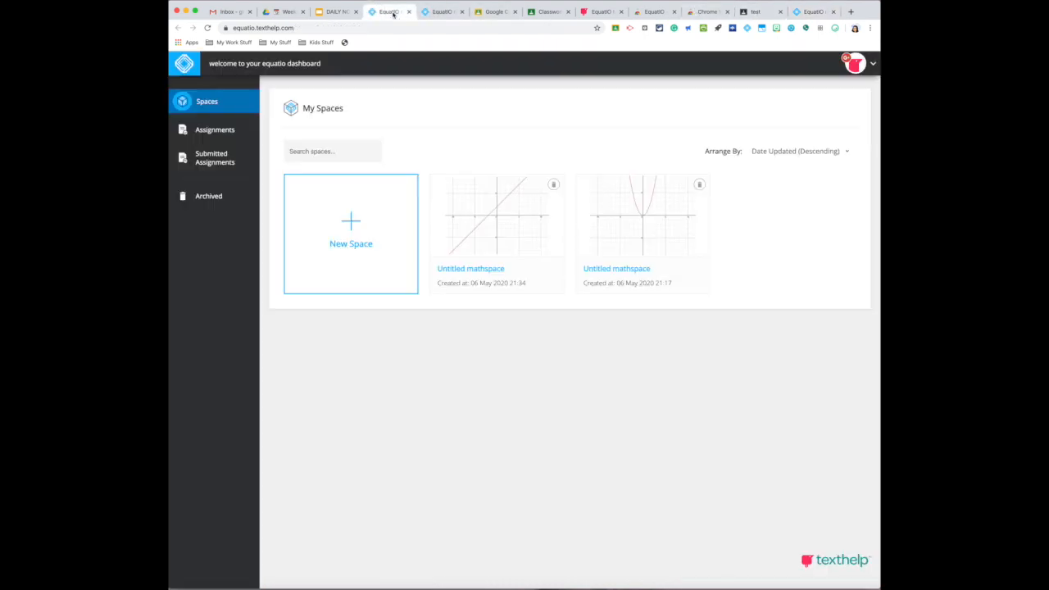
left_click(332, 11)
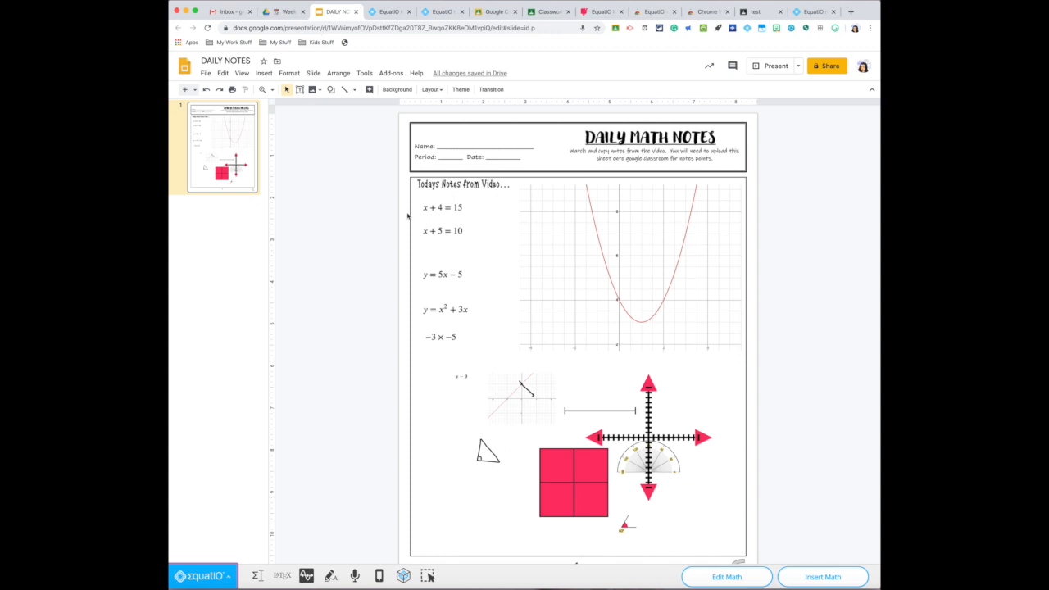